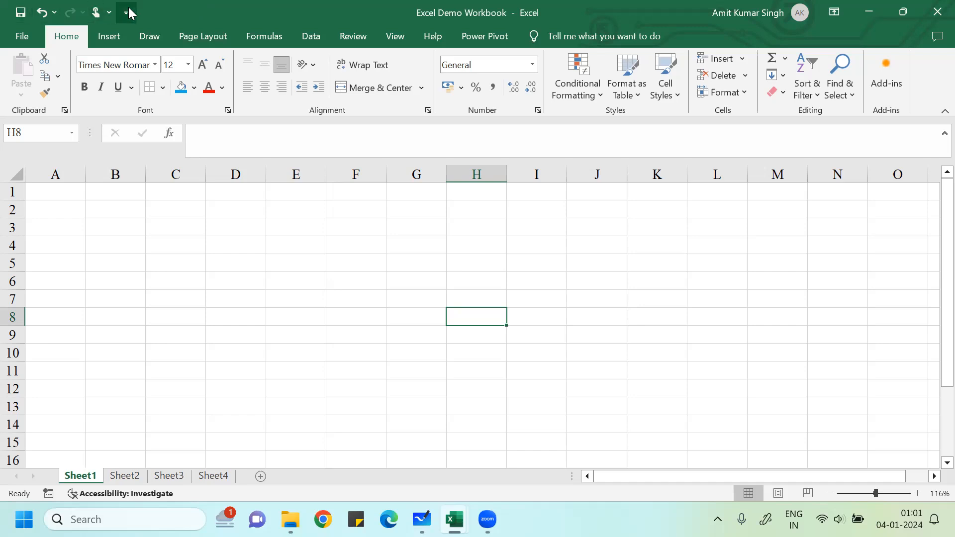
- Bring up the Customize Quick Access Toolbar list over the blank Sheet1
{"action": "left_click", "coordinate": [127, 10]}
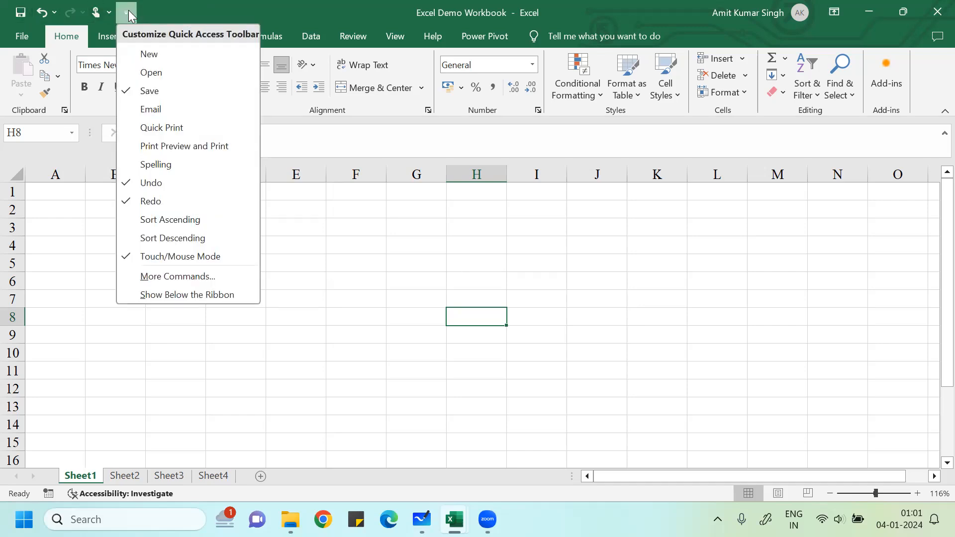
- Add Email and Quick Print to the Quick Access Toolbar, then go to More Commands
{"action": "left_click", "coordinate": [136, 107]}
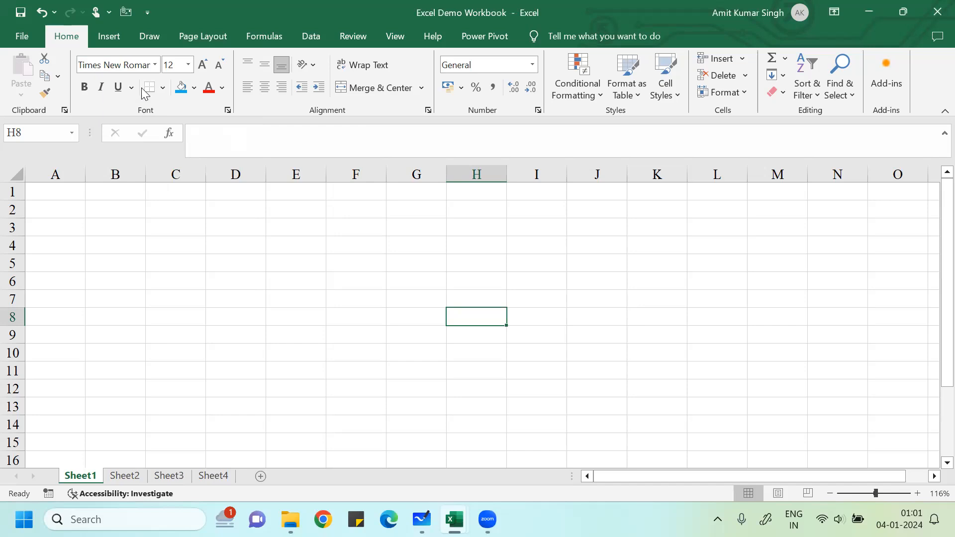
{"action": "left_click", "coordinate": [145, 12]}
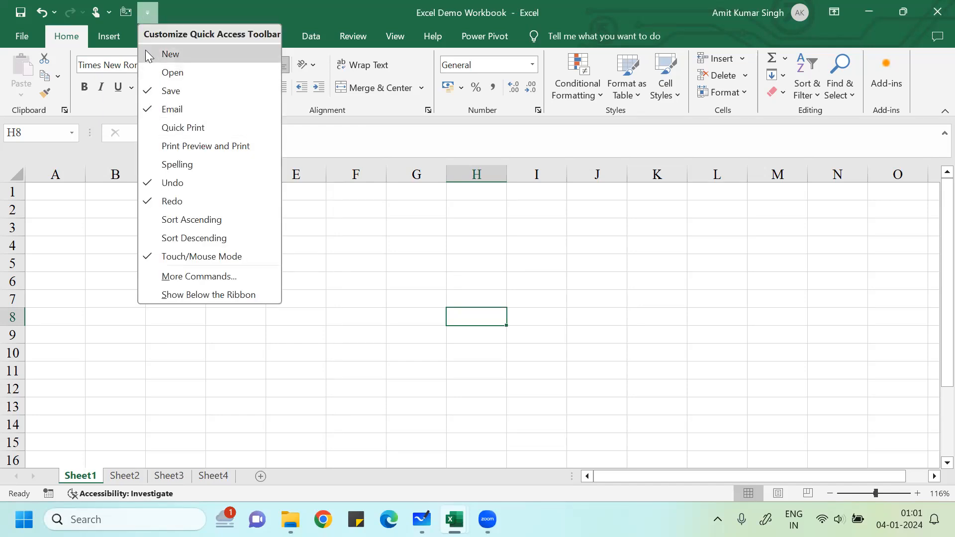
{"action": "left_click", "coordinate": [161, 128]}
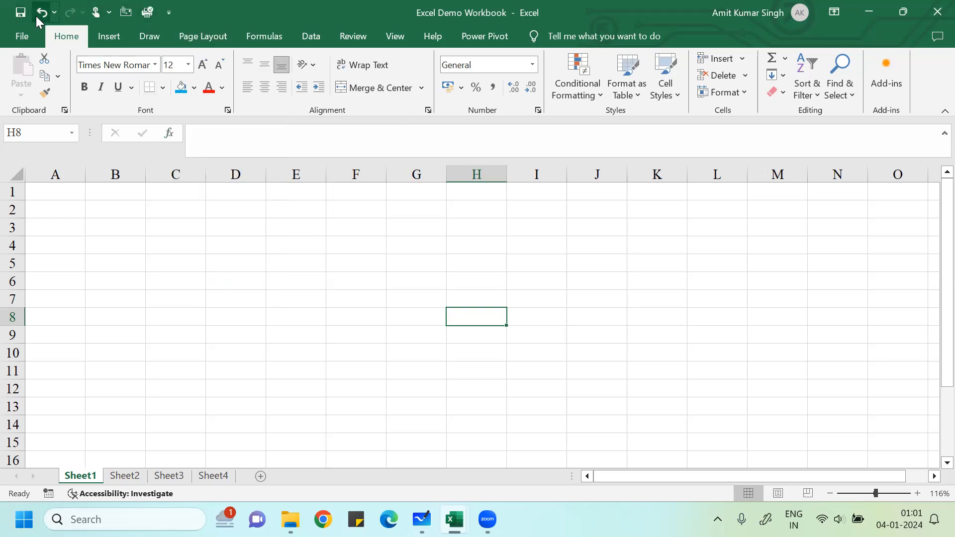
{"action": "left_click", "coordinate": [168, 13]}
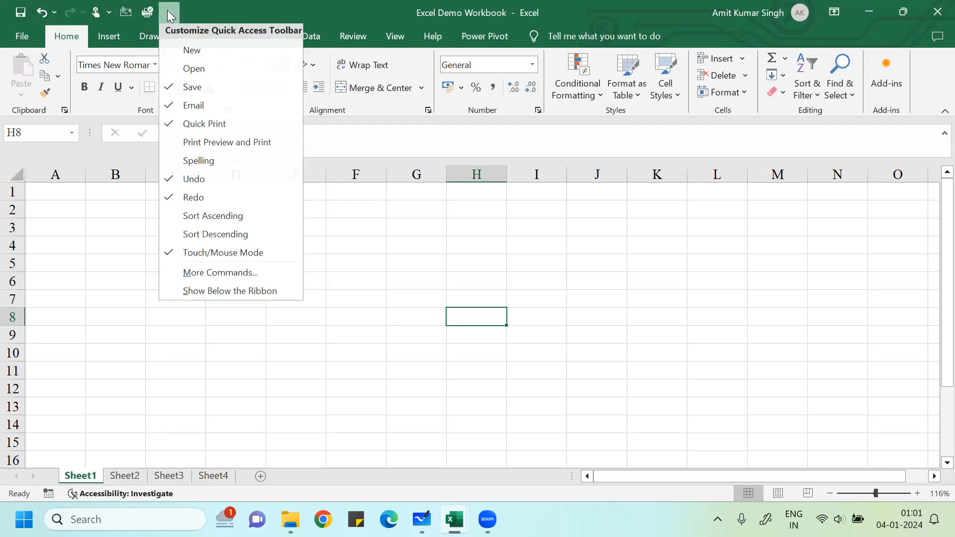
{"action": "left_click", "coordinate": [197, 275]}
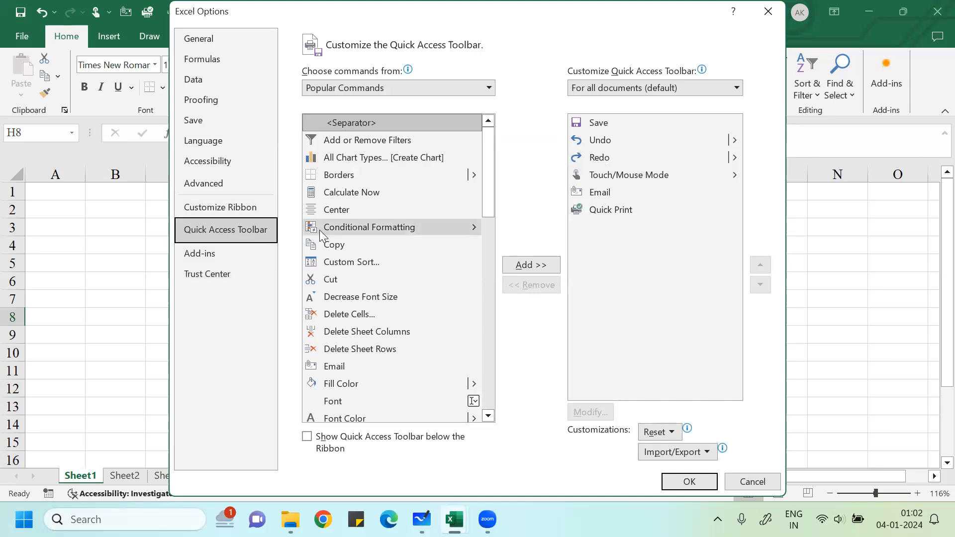
- Add Conditional Formatting and Set Print Area to the Quick Access Toolbar command list
{"action": "left_click", "coordinate": [336, 227]}
{"action": "left_click", "coordinate": [545, 264]}
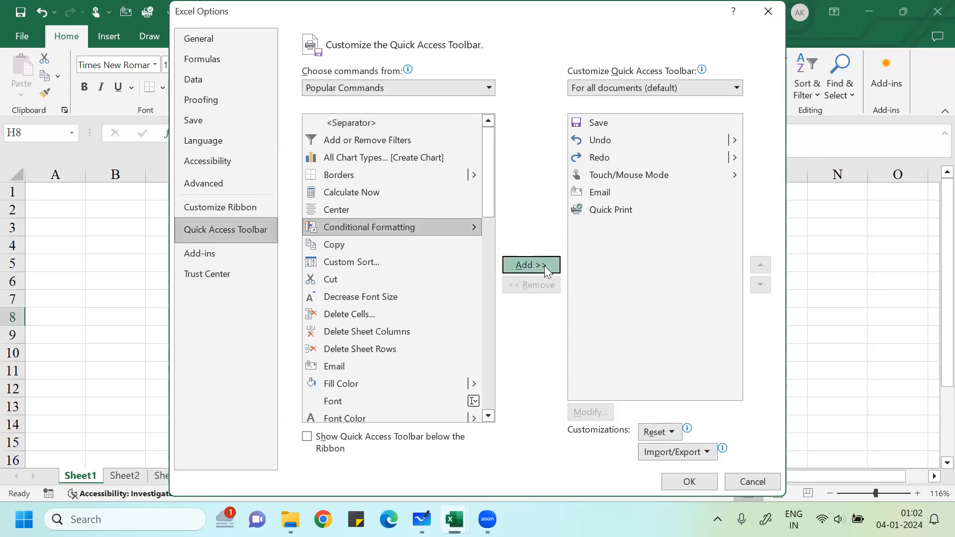
{"action": "left_click_drag", "start_coordinate": [486, 208], "coordinate": [485, 356]}
{"action": "left_click", "coordinate": [371, 378]}
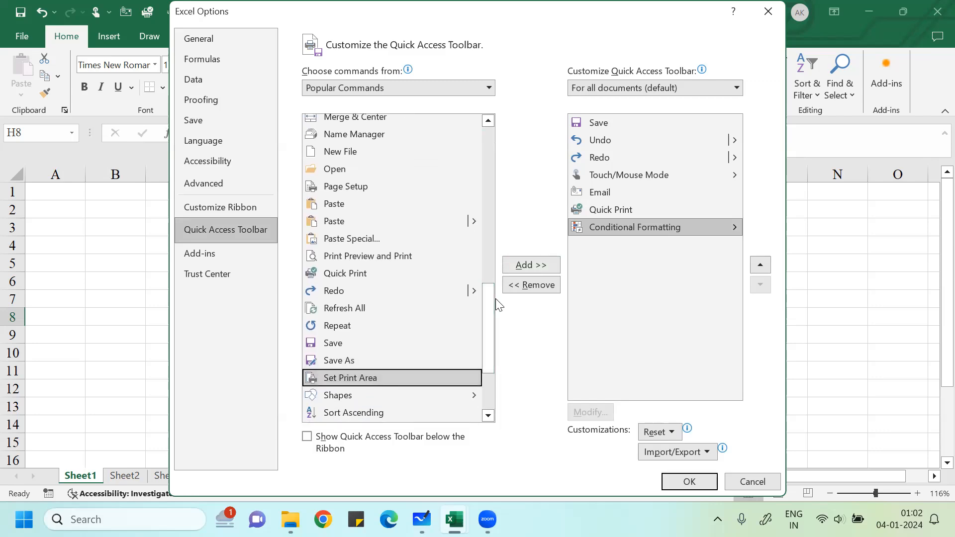
{"action": "left_click", "coordinate": [527, 263]}
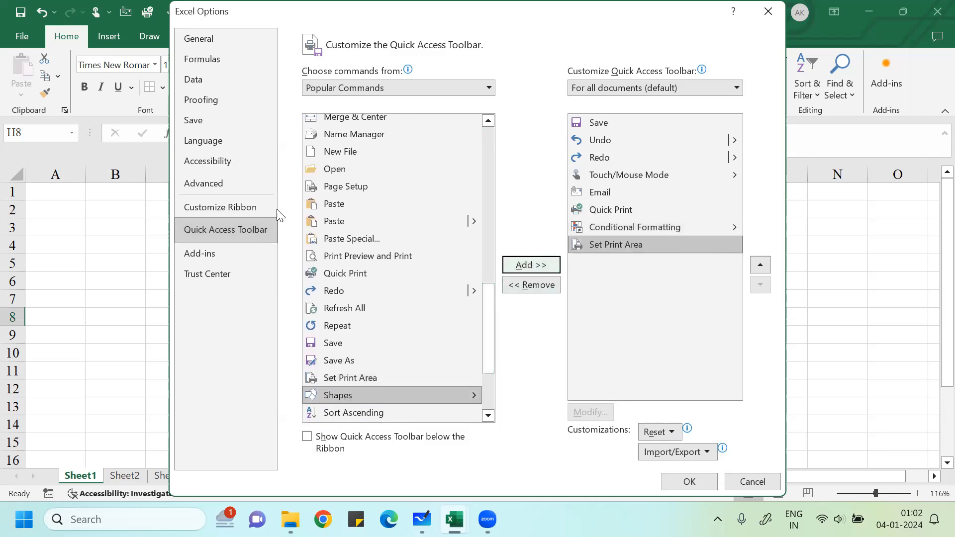
{"action": "left_click", "coordinate": [490, 88]}
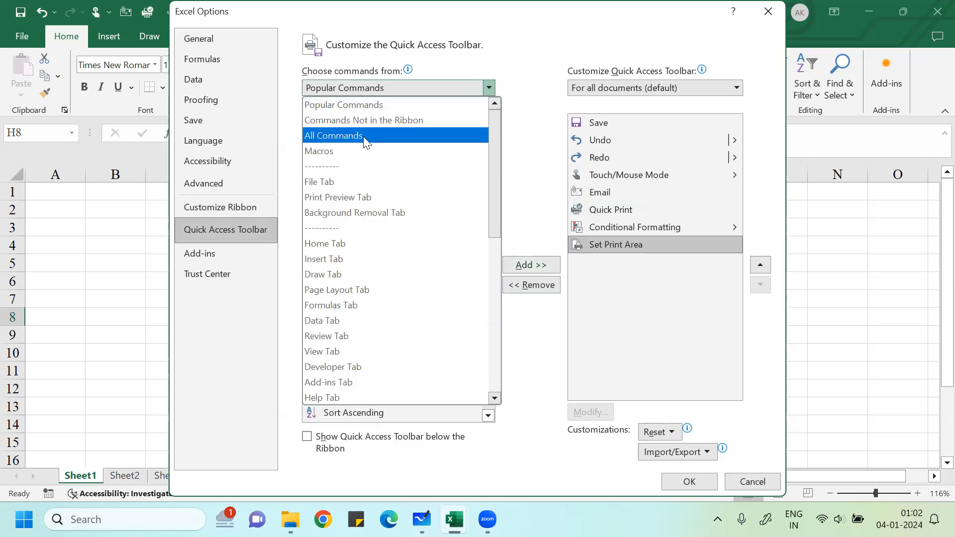
- Add Speak Cells from All Commands to the Quick Access Toolbar and confirm with OK
{"action": "key", "text": "Escape"}
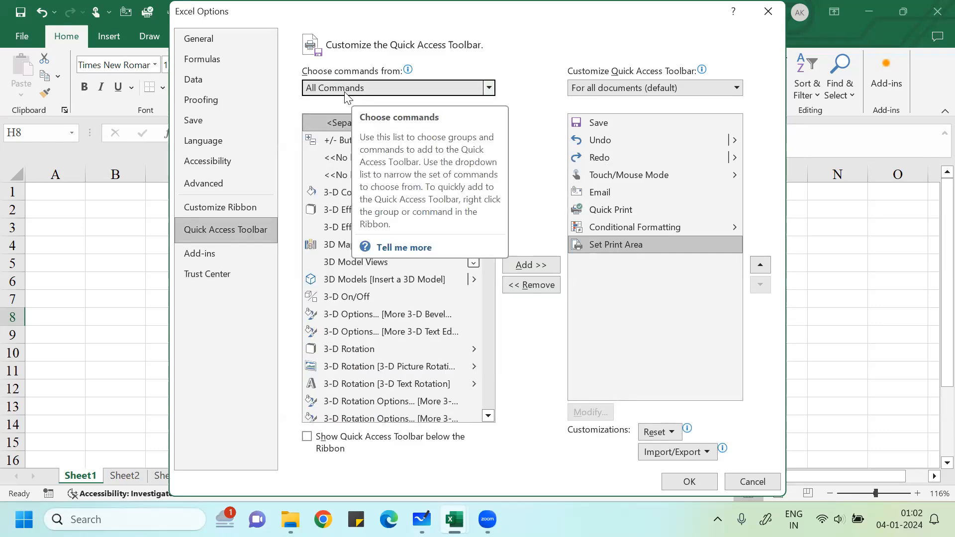
{"action": "left_click_drag", "start_coordinate": [493, 136], "coordinate": [477, 374]}
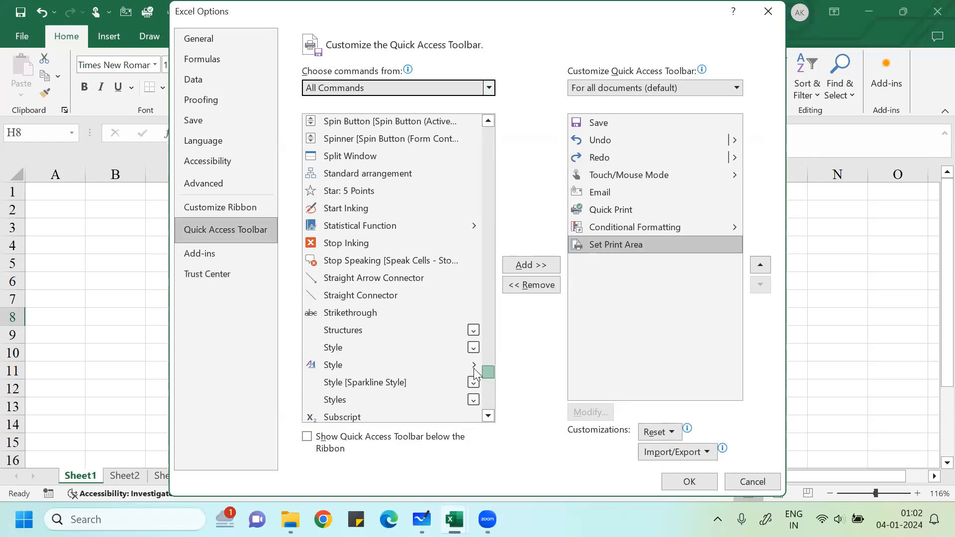
{"action": "scroll", "coordinate": [429, 325], "scroll_direction": "down", "scroll_amount": 3}
{"action": "scroll", "coordinate": [429, 324], "scroll_direction": "down", "scroll_amount": 3}
{"action": "scroll", "coordinate": [428, 324], "scroll_direction": "up", "scroll_amount": 4}
{"action": "scroll", "coordinate": [426, 324], "scroll_direction": "up", "scroll_amount": 10}
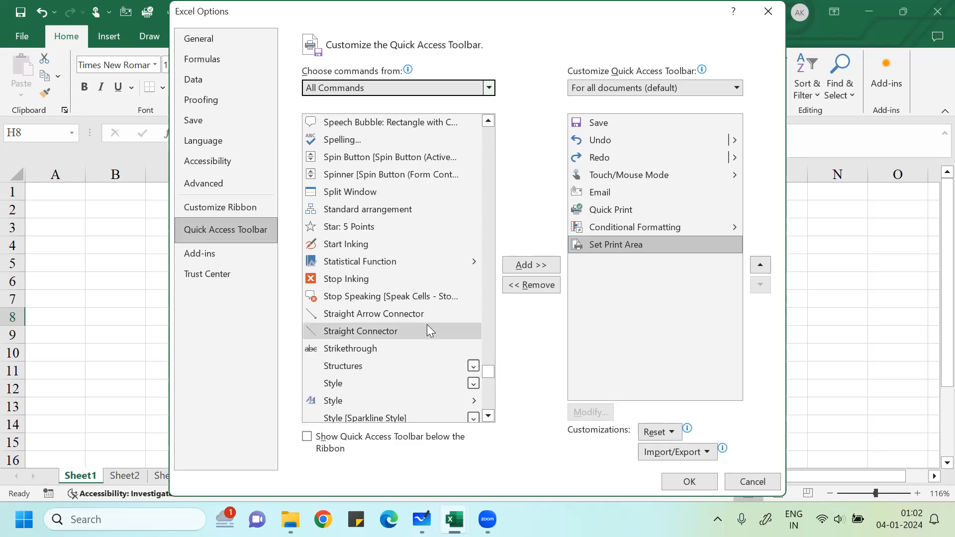
{"action": "scroll", "coordinate": [410, 312], "scroll_direction": "up", "scroll_amount": 14}
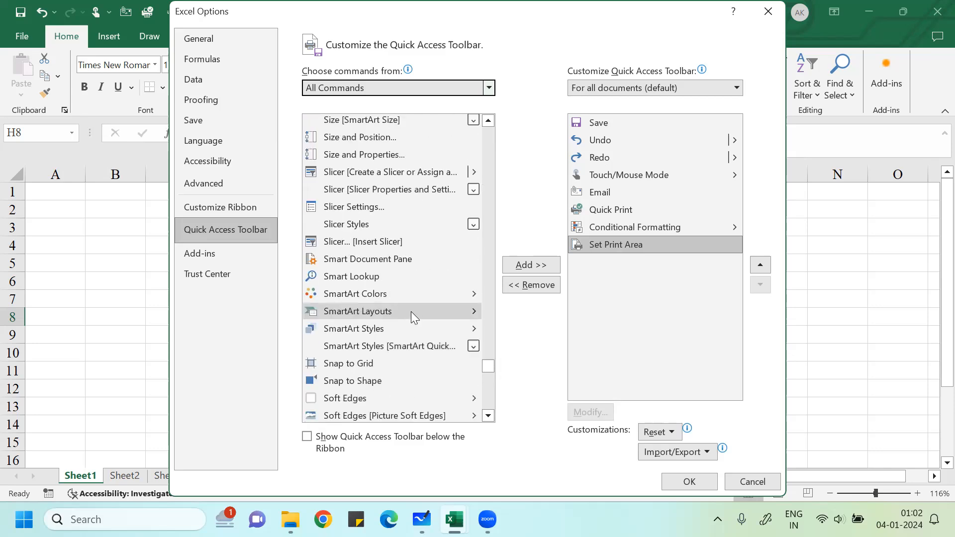
{"action": "scroll", "coordinate": [410, 308], "scroll_direction": "up", "scroll_amount": 13}
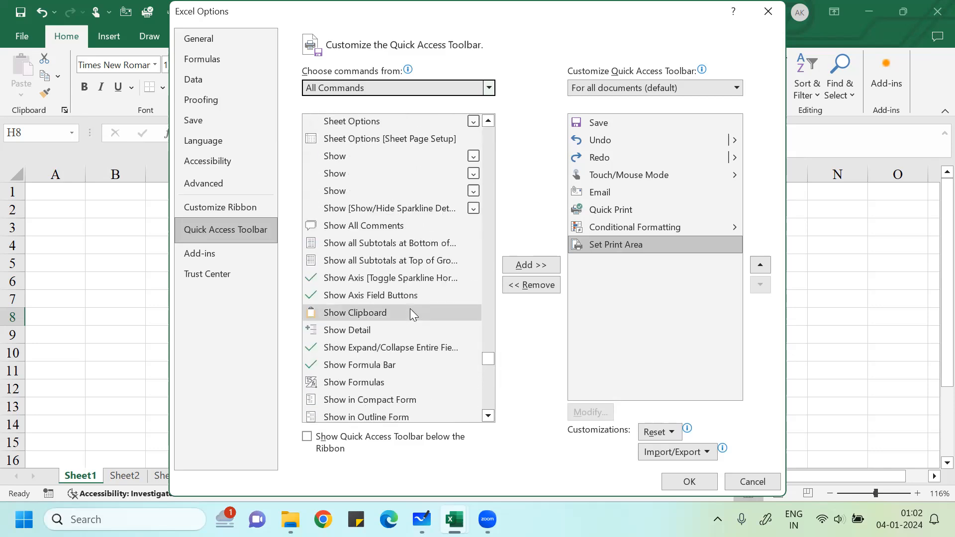
{"action": "scroll", "coordinate": [403, 307], "scroll_direction": "down", "scroll_amount": 10}
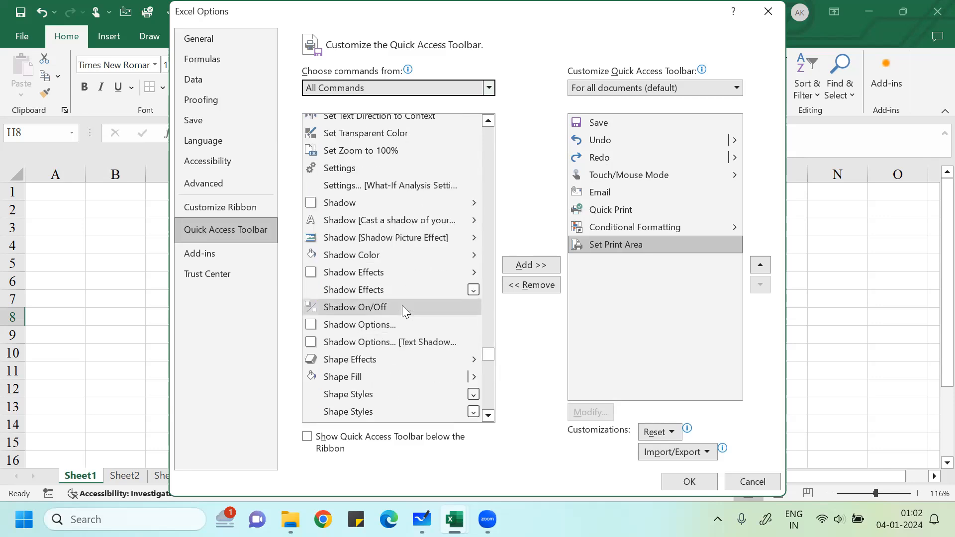
{"action": "scroll", "coordinate": [403, 310], "scroll_direction": "down", "scroll_amount": 12}
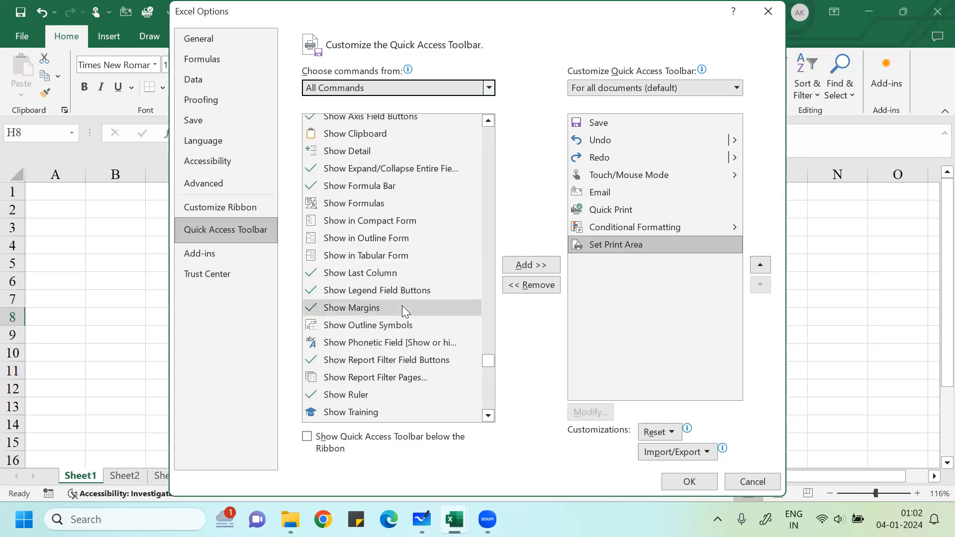
{"action": "scroll", "coordinate": [402, 306], "scroll_direction": "down", "scroll_amount": 8}
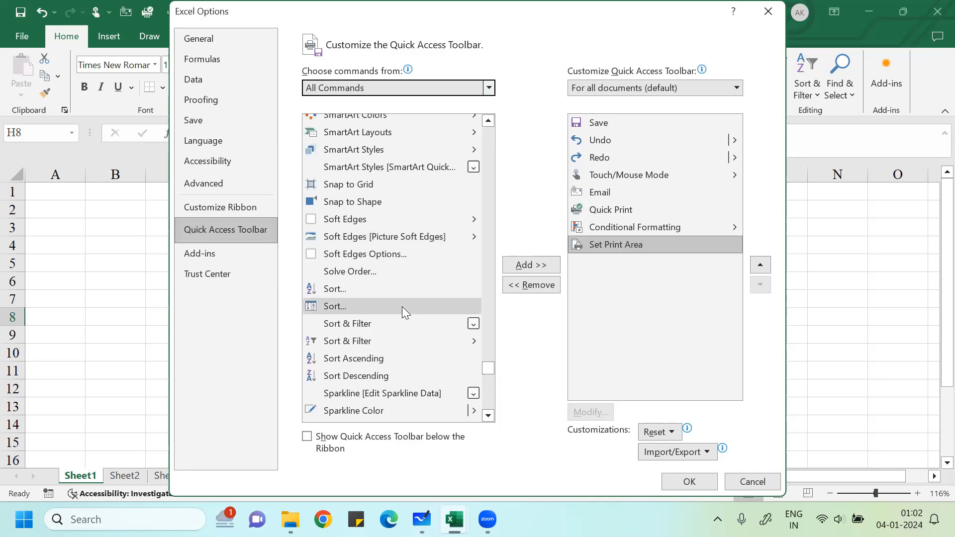
{"action": "scroll", "coordinate": [398, 328], "scroll_direction": "down", "scroll_amount": 2}
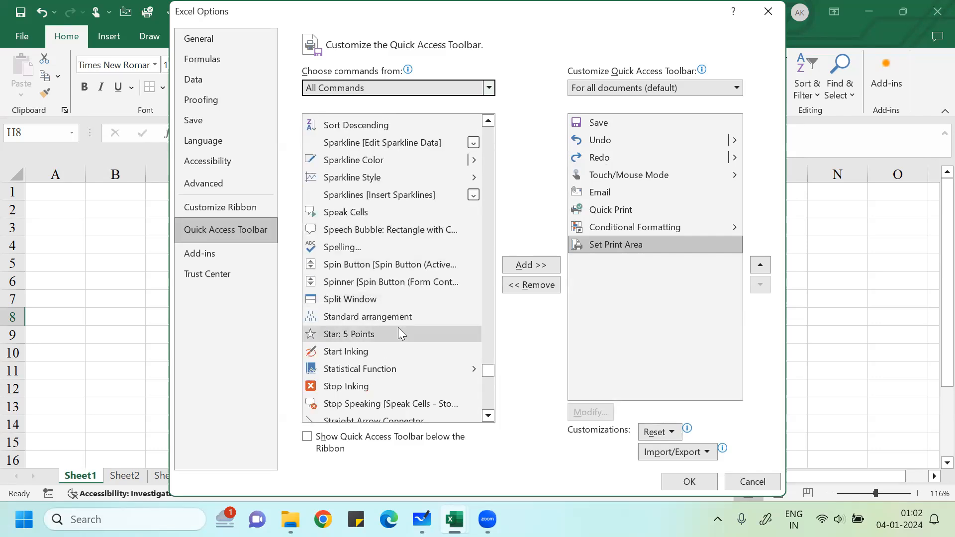
{"action": "scroll", "coordinate": [397, 327], "scroll_direction": "up", "scroll_amount": 2}
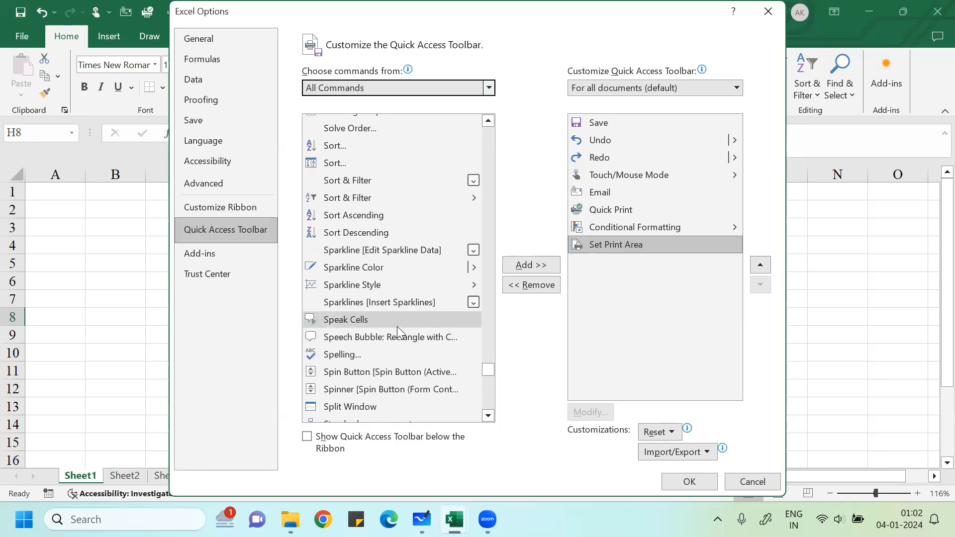
{"action": "left_click", "coordinate": [368, 318]}
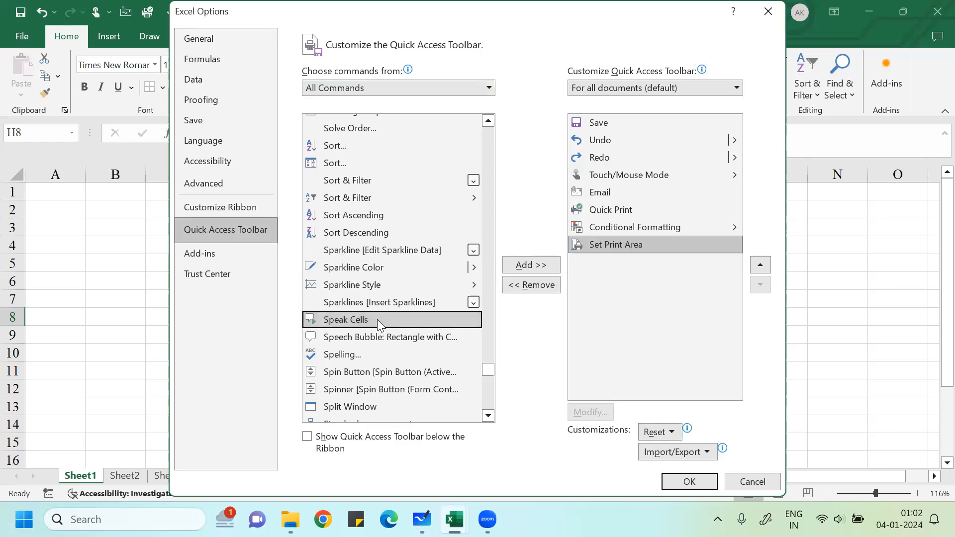
{"action": "left_click", "coordinate": [526, 267]}
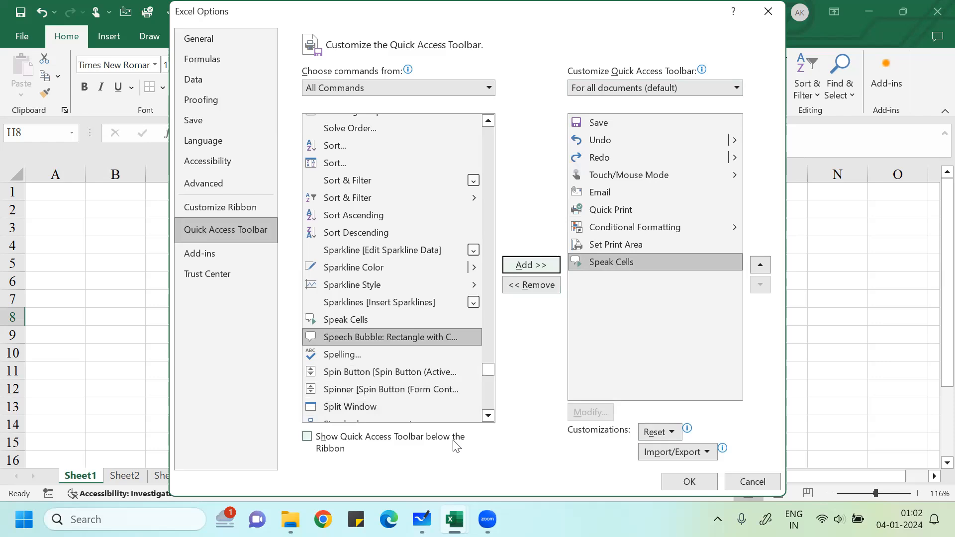
{"action": "left_click", "coordinate": [686, 482]}
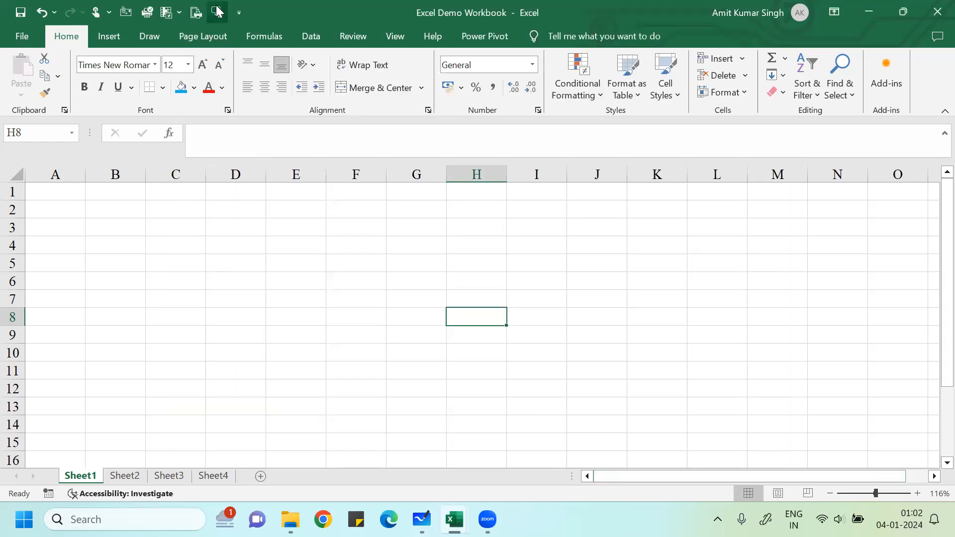
- Enter the author's full name in cell E4 and reselect E4
{"action": "left_click", "coordinate": [283, 249]}
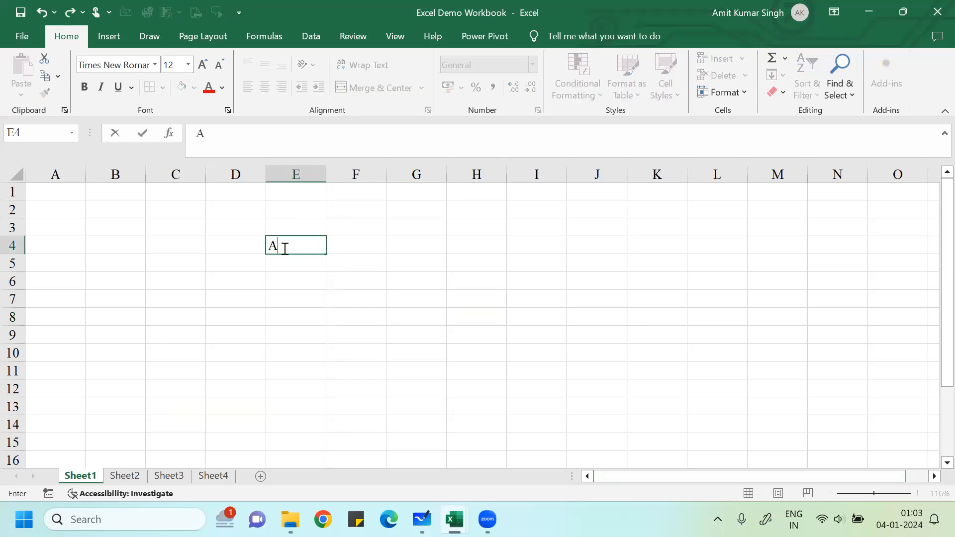
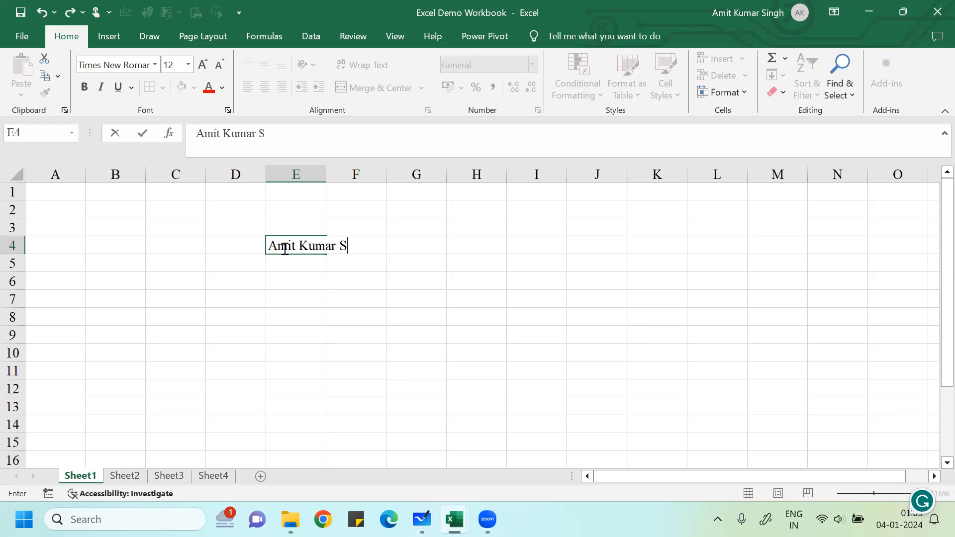
{"action": "key", "text": "Return"}
{"action": "left_click", "coordinate": [284, 249]}
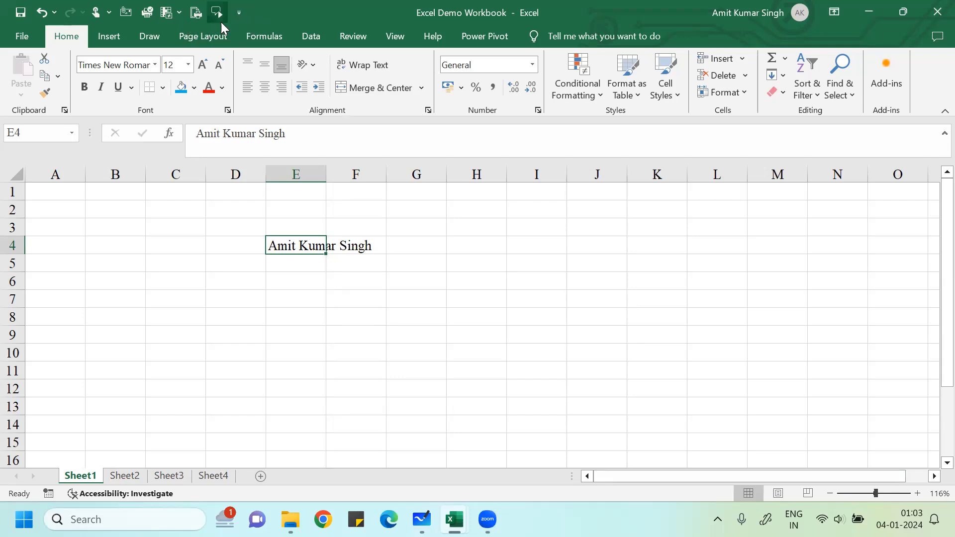
{"action": "left_click", "coordinate": [238, 333]}
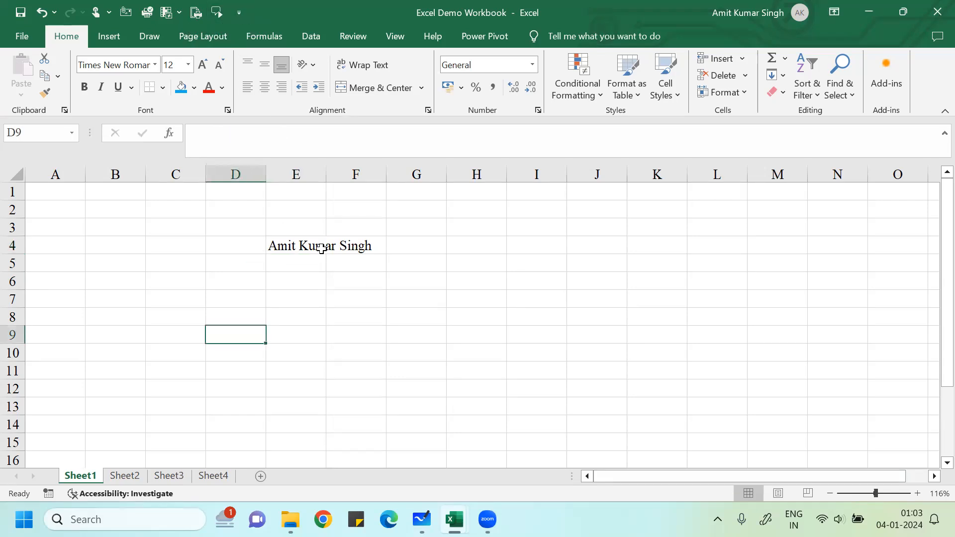
{"action": "left_click", "coordinate": [293, 241]}
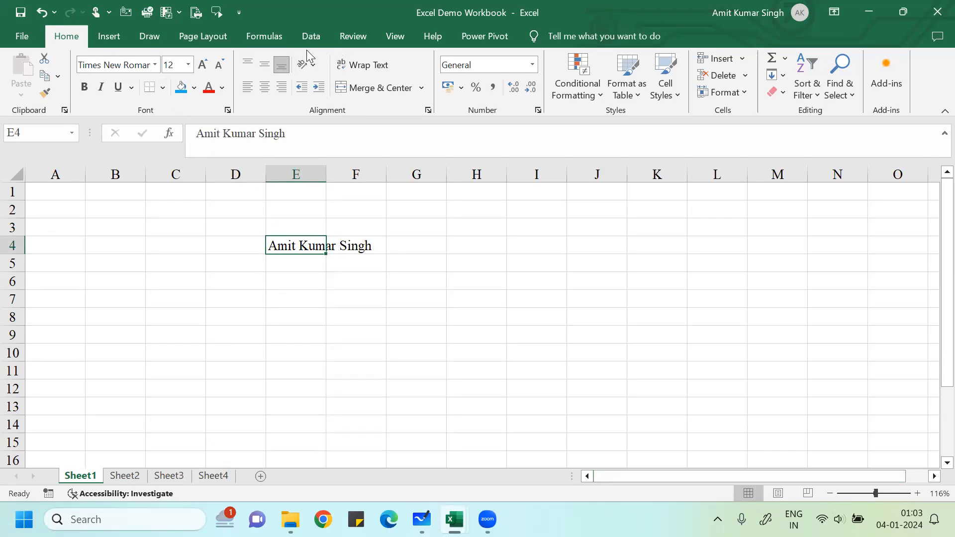
- Add AutoSum from the Formulas tab to the Quick Access Toolbar
{"action": "left_click", "coordinate": [276, 38]}
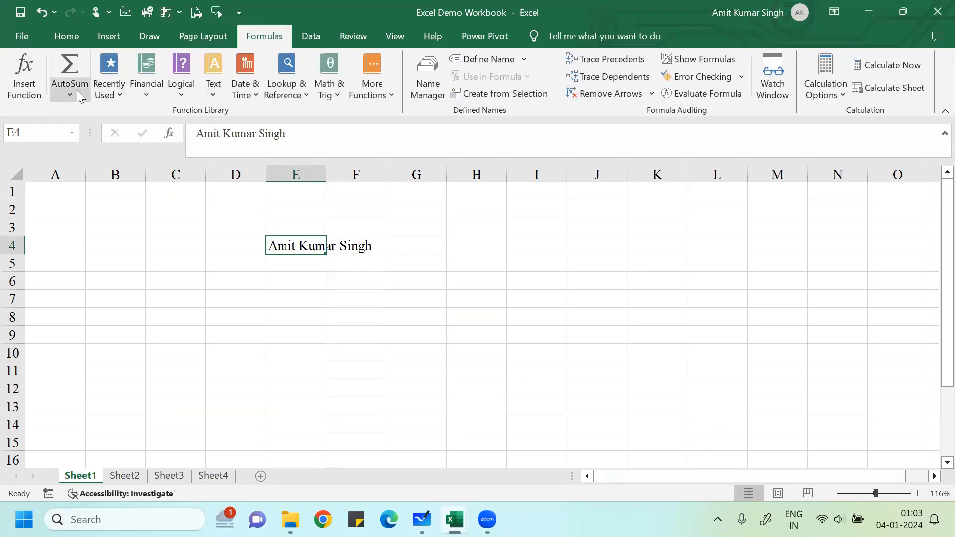
{"action": "right_click", "coordinate": [79, 97]}
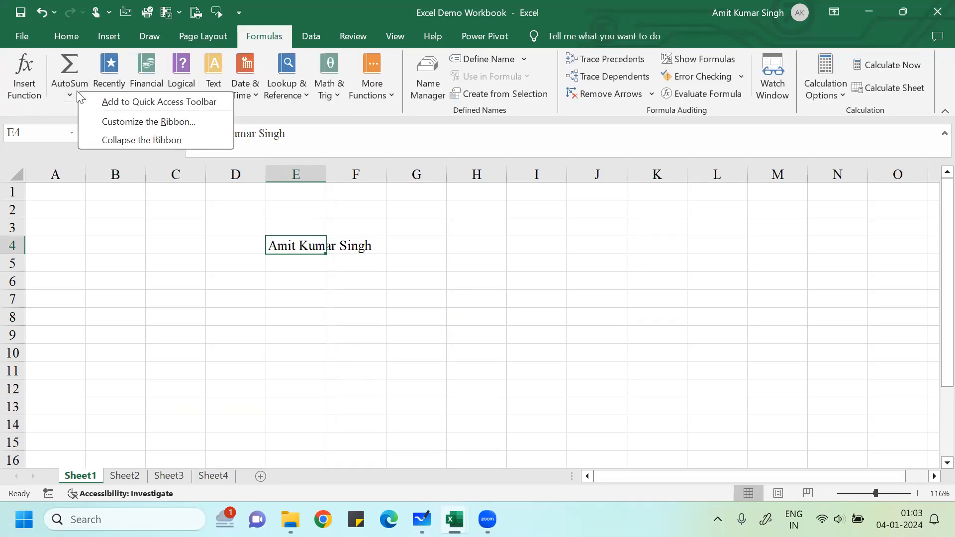
{"action": "left_click", "coordinate": [97, 102]}
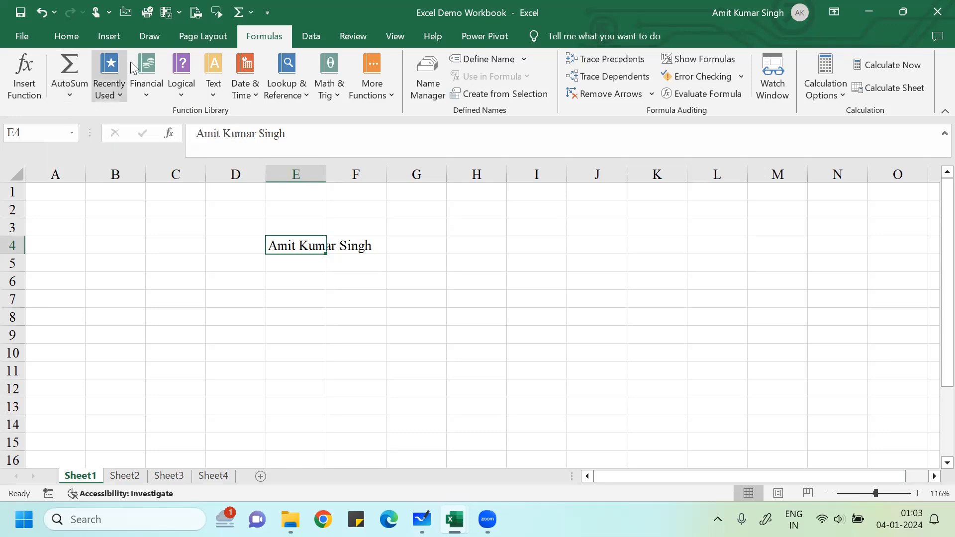
{"action": "left_click", "coordinate": [155, 239]}
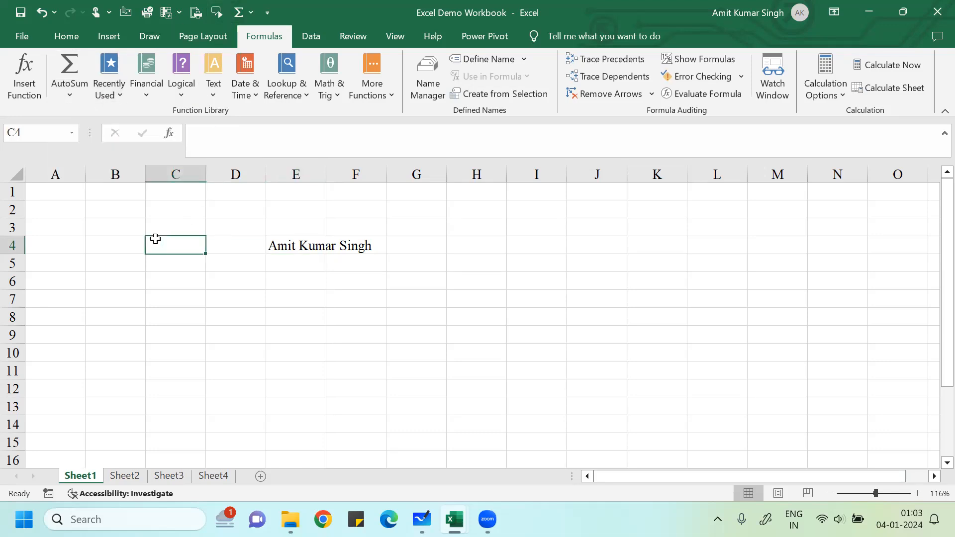
- Enter =RANDBETWEEN(100,2000) in cell B4, which shows 288
{"action": "left_click", "coordinate": [99, 239]}
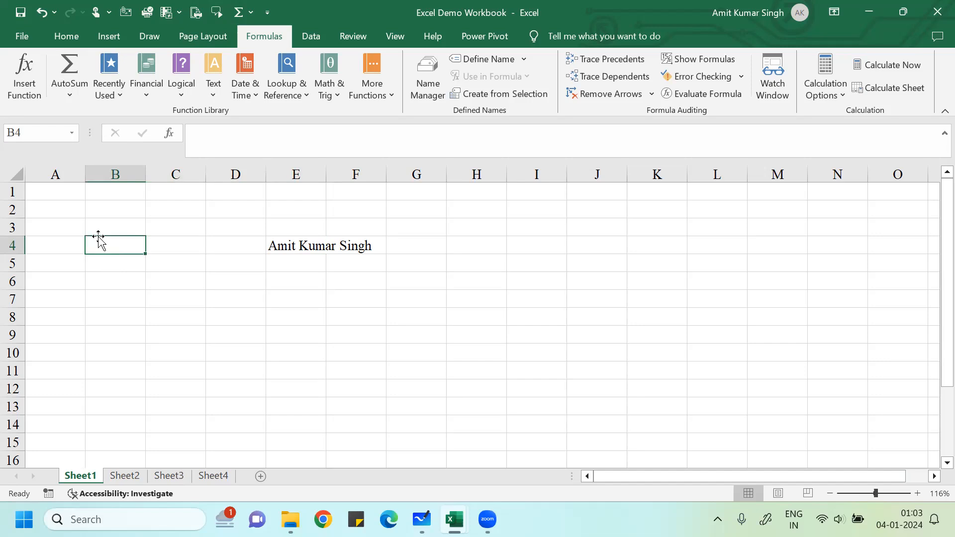
{"action": "type", "text": "="}
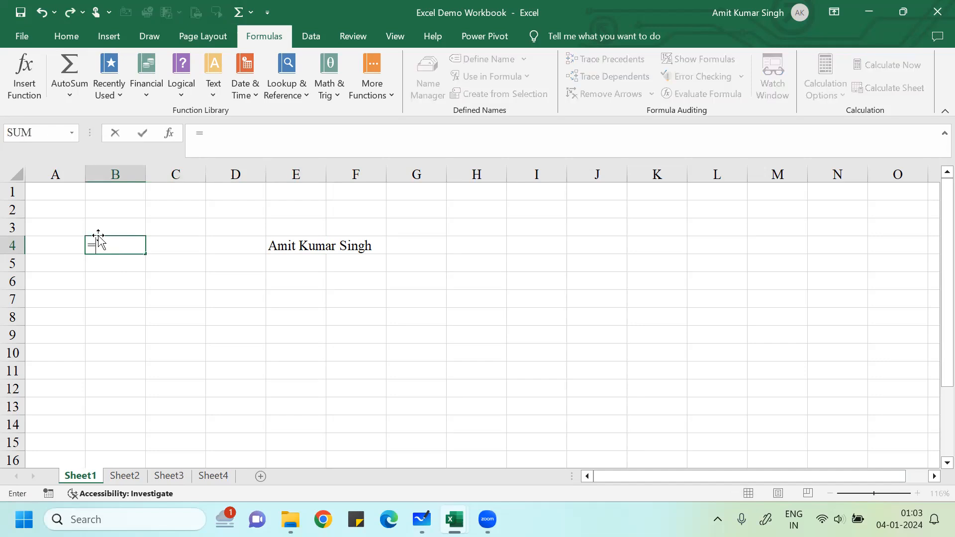
{"action": "type", "text": "ran"}
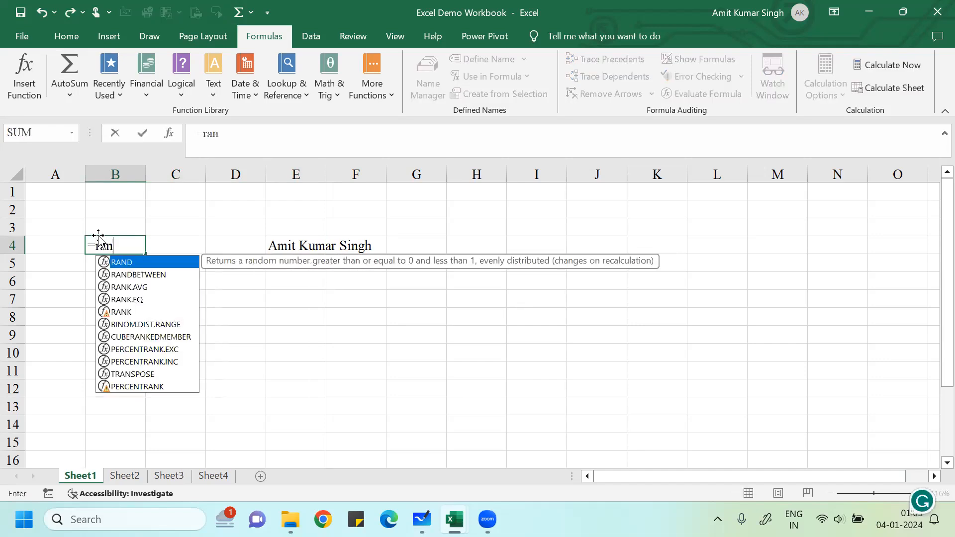
{"action": "double_click", "coordinate": [140, 274]}
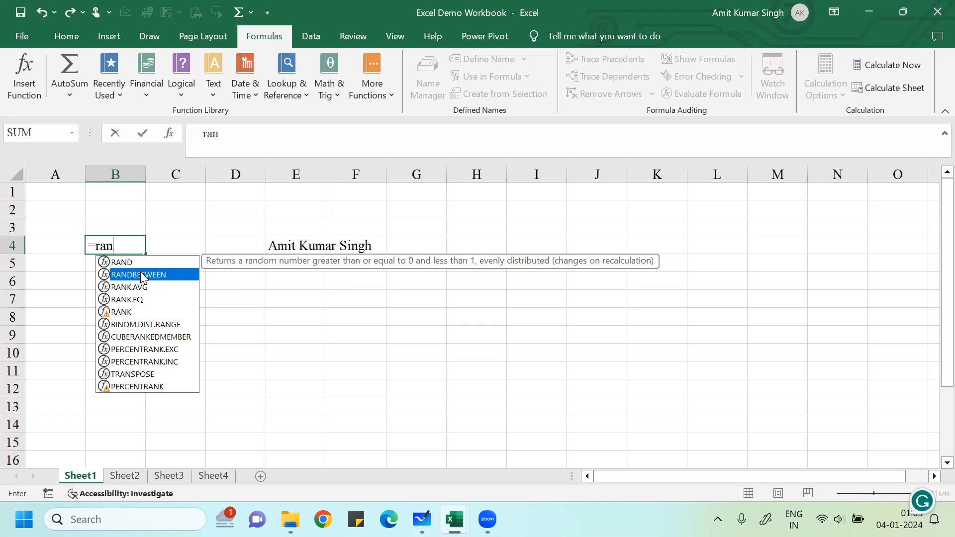
{"action": "type", "text": "100,2000)"}
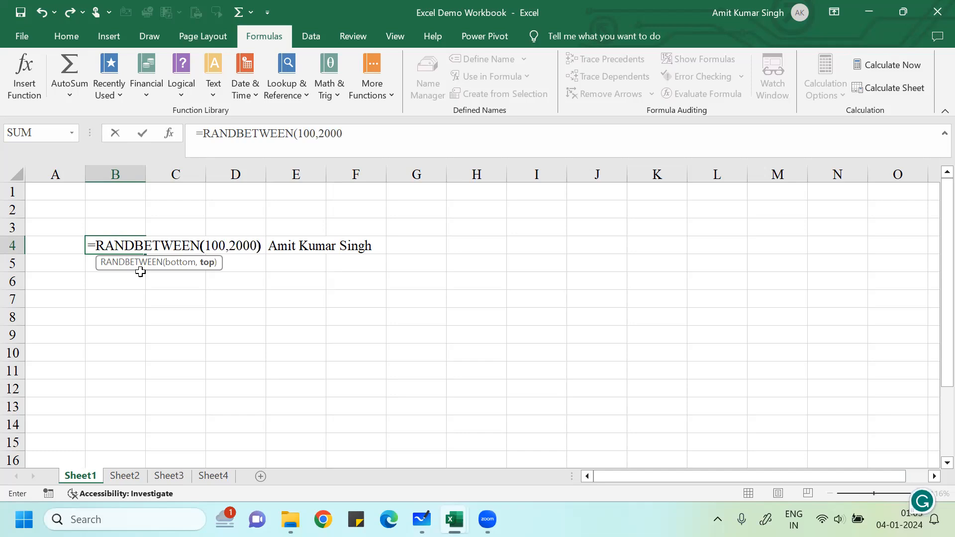
{"action": "key", "text": "Return"}
{"action": "key", "text": "Up"}
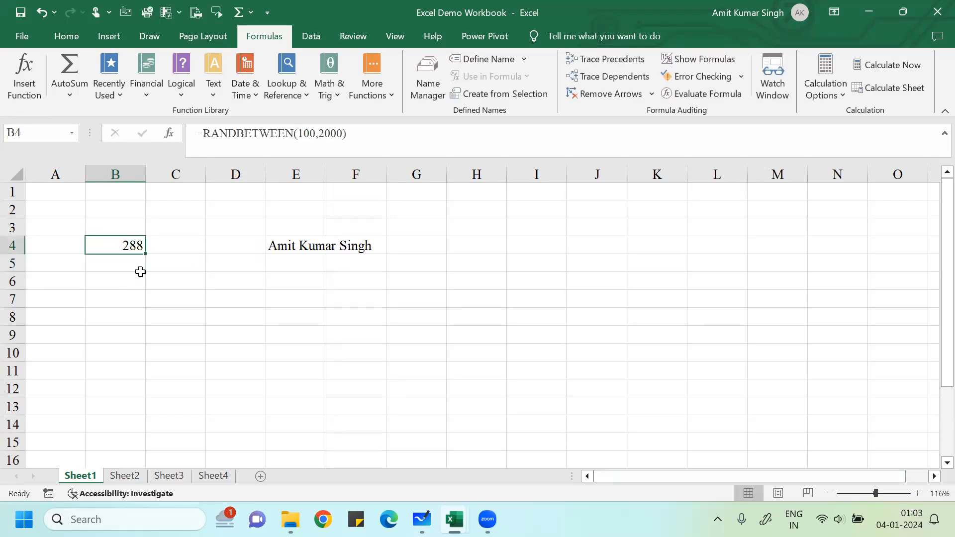
- Copy B4's RANDBETWEEN formula down through B4:B13
{"action": "key", "text": "F2"}
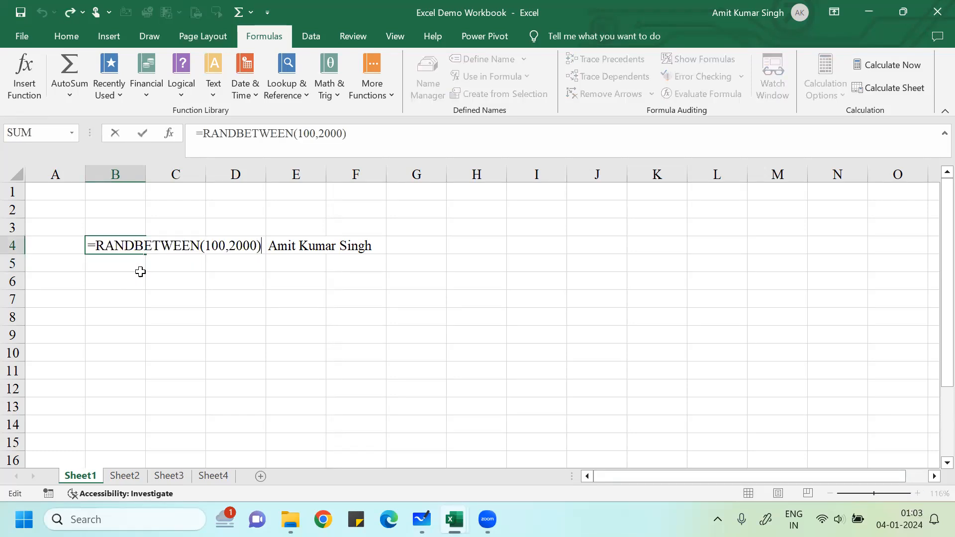
{"action": "key", "text": "Return"}
{"action": "key", "text": "Up"}
{"action": "key", "text": "ctrl+c"}
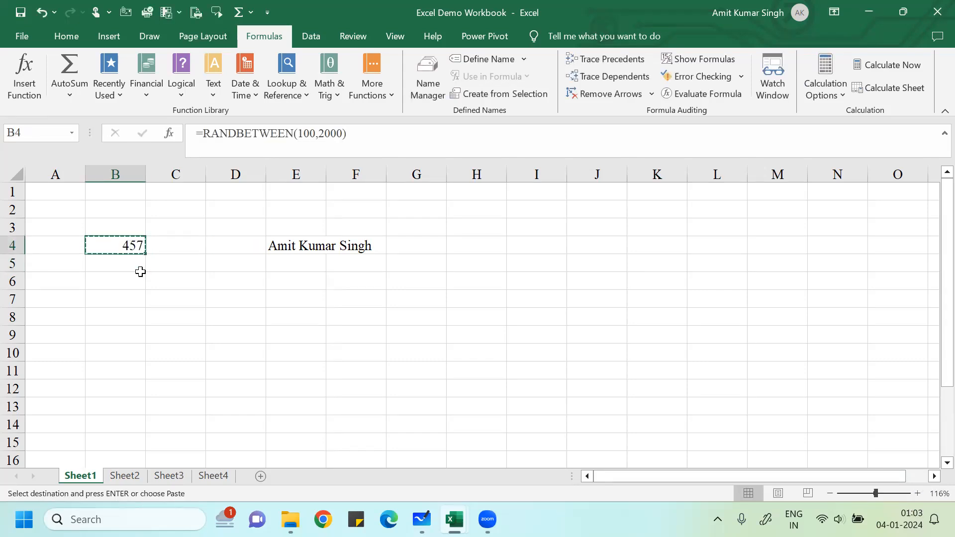
{"action": "key", "text": "shift+Down"}
{"action": "key", "text": "shift+Down"}
{"action": "key", "text": "shift+Down"}
{"action": "key", "text": "shift+Down"}
{"action": "key", "text": "shift+Down"}
{"action": "key", "text": "shift+Down"}
{"action": "key", "text": "shift+Down"}
{"action": "key", "text": "shift+Down"}
{"action": "key", "text": "shift+Down"}
{"action": "key", "text": "ctrl+v"}
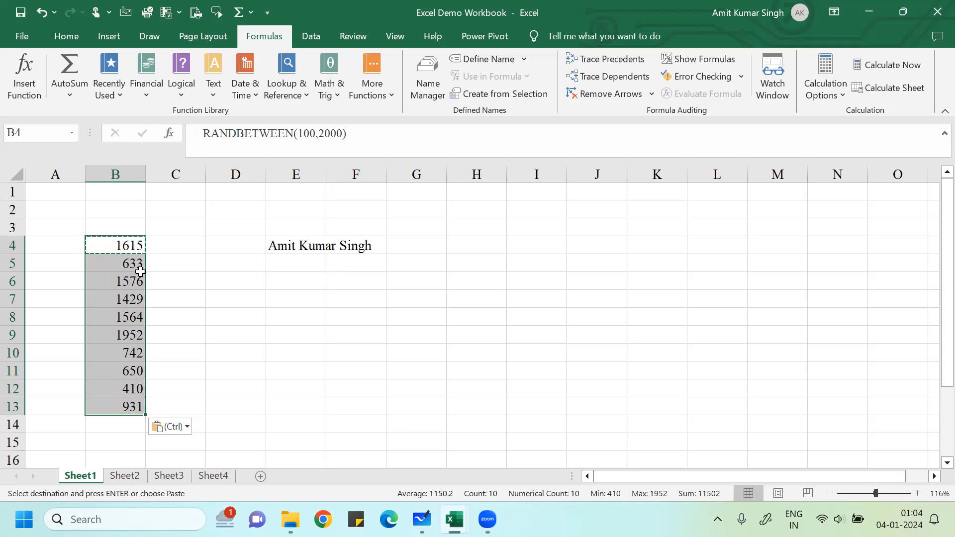
{"action": "key", "text": "Escape"}
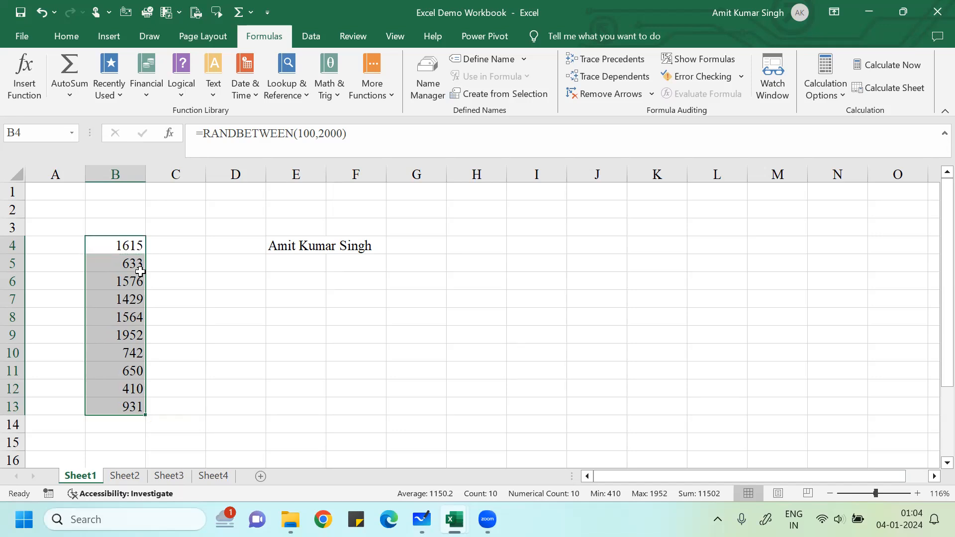
- Force a recalculation by entering and then deleting a 'k' in D7
{"action": "key", "text": "Down"}
{"action": "key", "text": "Down"}
{"action": "key", "text": "Down"}
{"action": "key", "text": "Down"}
{"action": "key", "text": "Up"}
{"action": "key", "text": "Right"}
{"action": "key", "text": "Right"}
{"action": "type", "text": "k"}
{"action": "key", "text": "Return"}
{"action": "key", "text": "Up"}
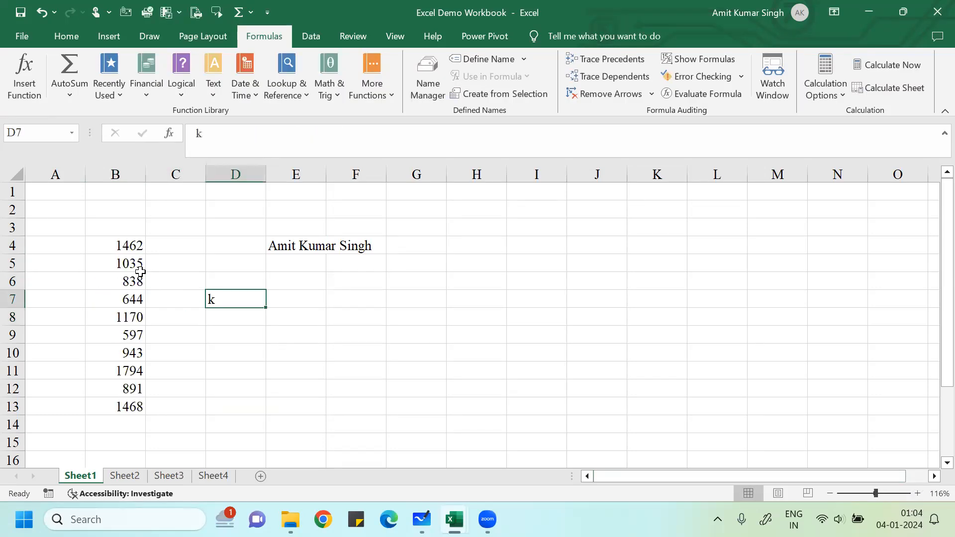
{"action": "key", "text": "Delete"}
{"action": "key", "text": "Left"}
- Return to cell B4 and copy it
{"action": "left_click", "coordinate": [140, 275]}
{"action": "key", "text": "Up"}
{"action": "key", "text": "Up"}
{"action": "key", "text": "Down"}
{"action": "key", "text": "Up"}
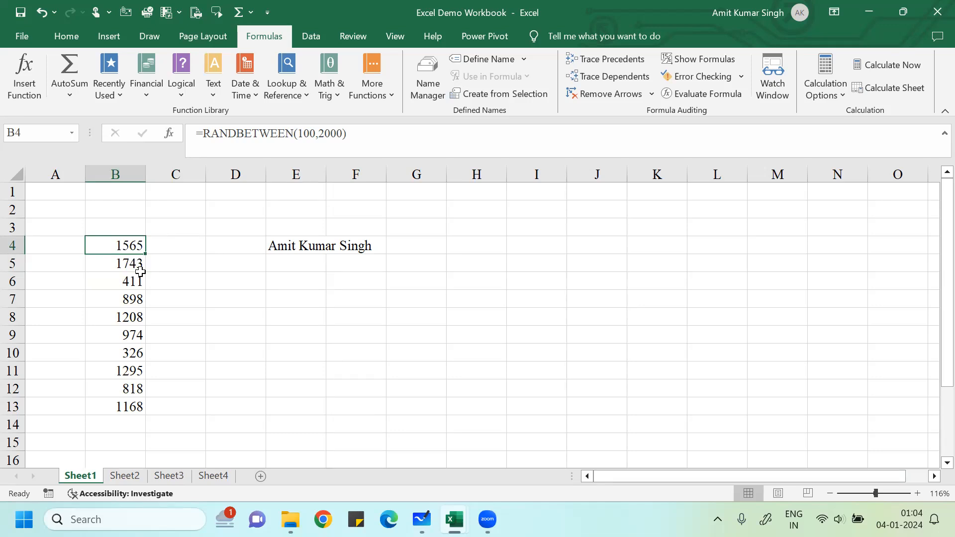
{"action": "key", "text": "ctrl+c"}
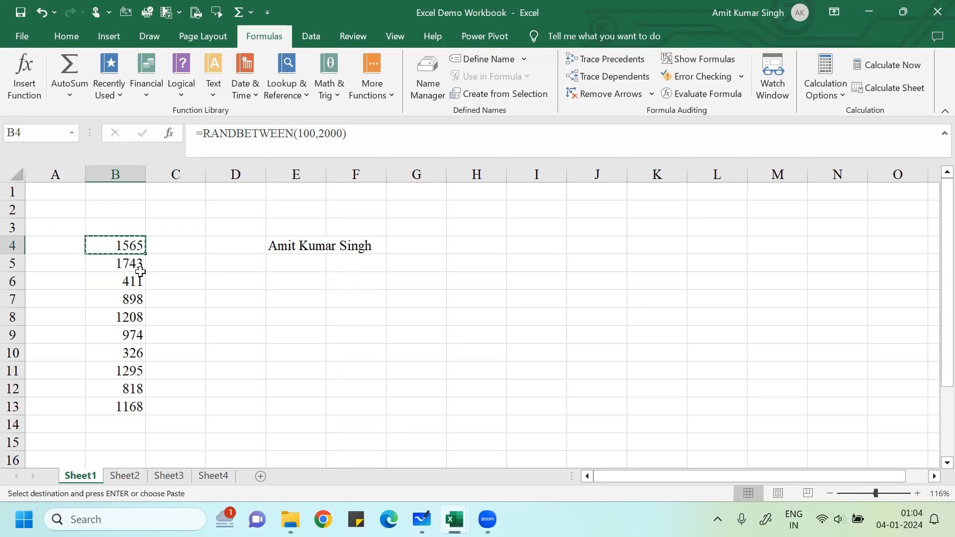
- Paste B4 back onto itself as a value using Home > Paste > Paste Values
{"action": "left_click", "coordinate": [67, 36]}
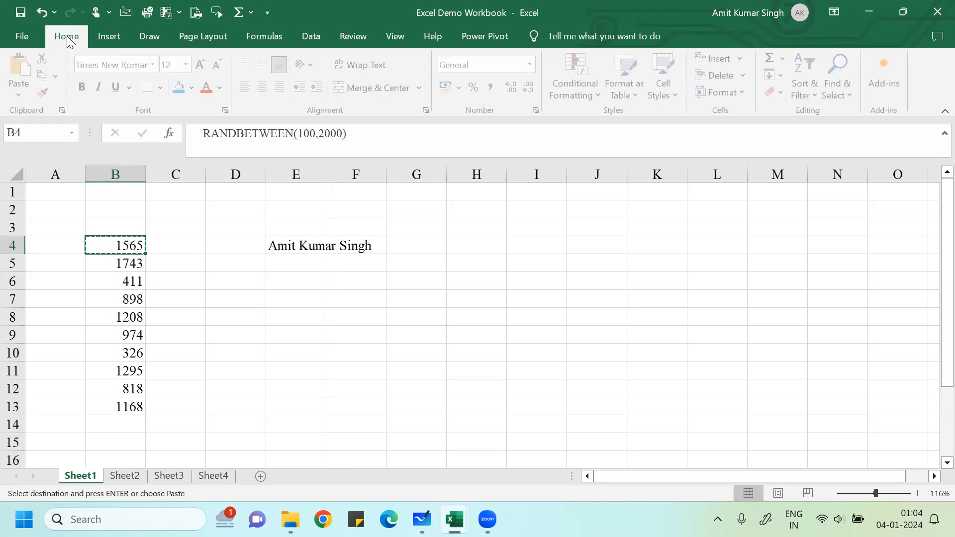
{"action": "left_click", "coordinate": [28, 101]}
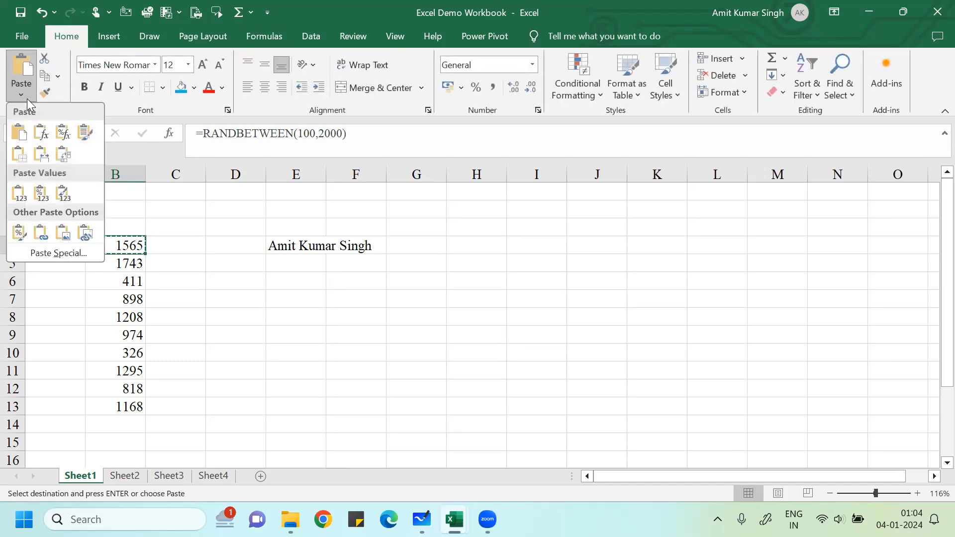
{"action": "left_click", "coordinate": [15, 192]}
{"action": "key", "text": "Escape"}
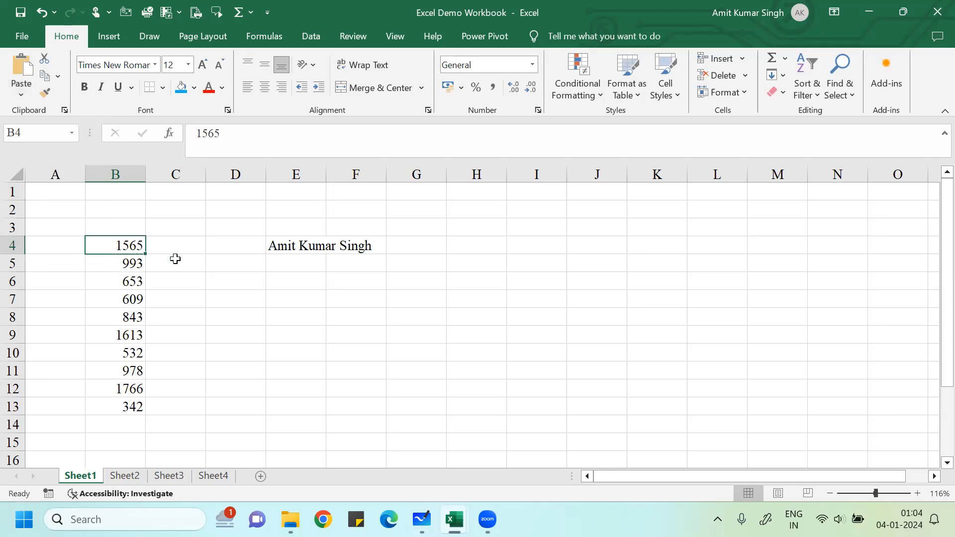
{"action": "key", "text": "Down"}
{"action": "key", "text": "Down"}
{"action": "key", "text": "Down"}
{"action": "left_click", "coordinate": [123, 242]}
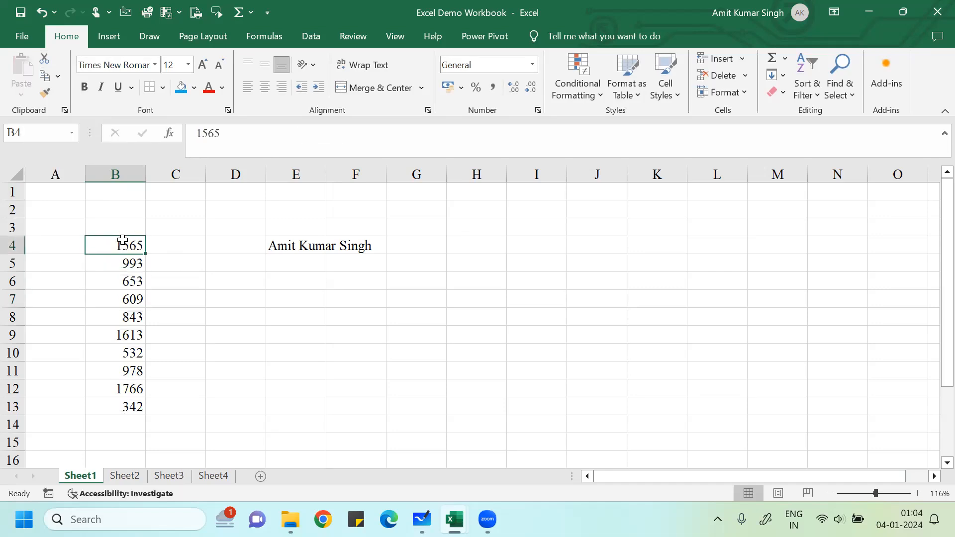
- Convert B4:B13 to fixed values with Paste Special Values, then move to B15
{"action": "key", "text": "ctrl+shift+Down"}
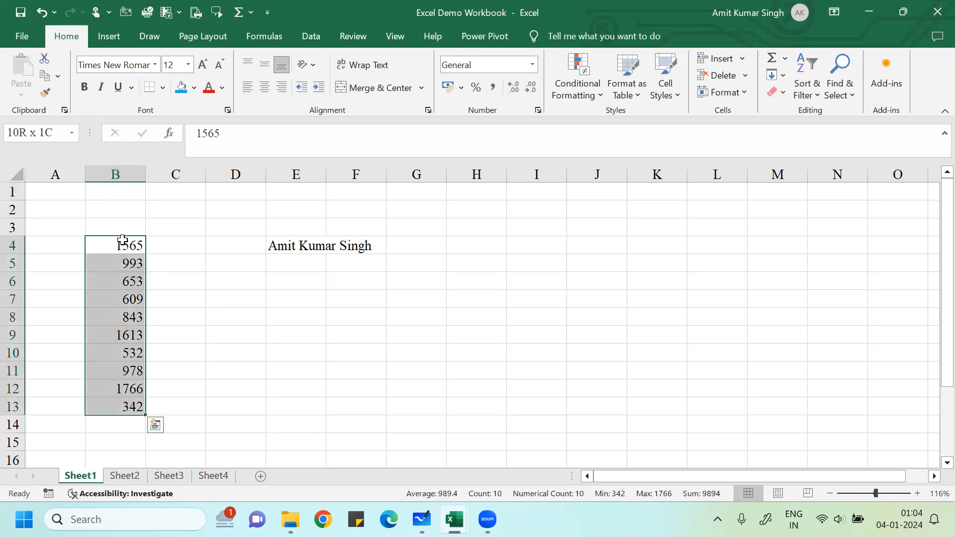
{"action": "key", "text": "ctrl+c"}
{"action": "key", "text": "alt+e"}
{"action": "key", "text": "s"}
{"action": "key", "text": "v"}
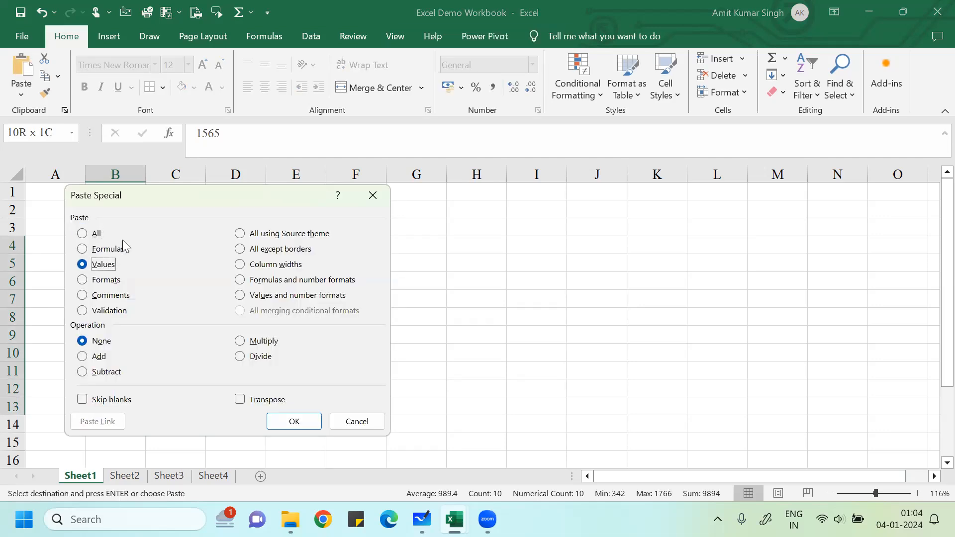
{"action": "key", "text": "Return"}
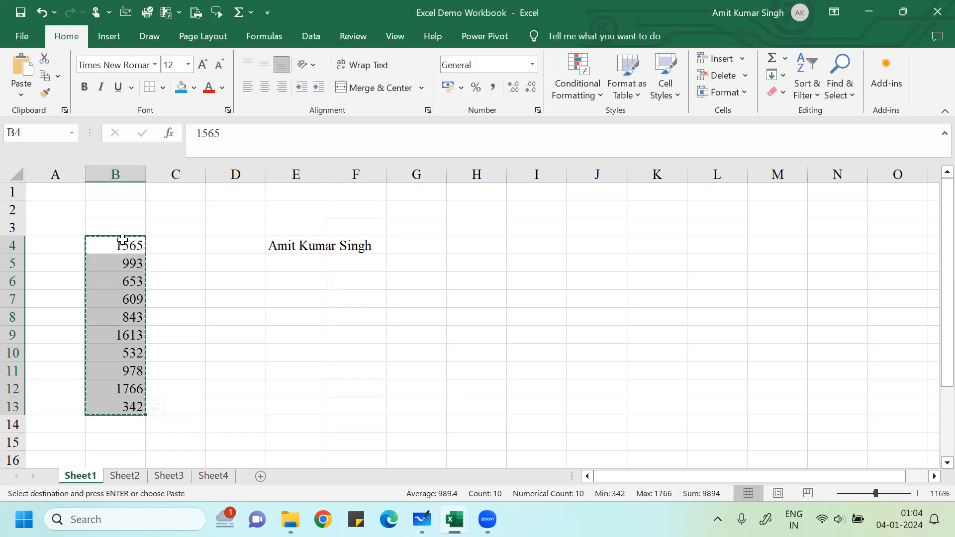
{"action": "key", "text": "Escape"}
{"action": "key", "text": "Down"}
{"action": "key", "text": "Down"}
{"action": "key", "text": "Down"}
{"action": "key", "text": "Down"}
{"action": "key", "text": "Down"}
{"action": "key", "text": "Down"}
{"action": "key", "text": "Down"}
{"action": "key", "text": "Down"}
{"action": "key", "text": "Down"}
{"action": "key", "text": "Down"}
{"action": "key", "text": "Down"}
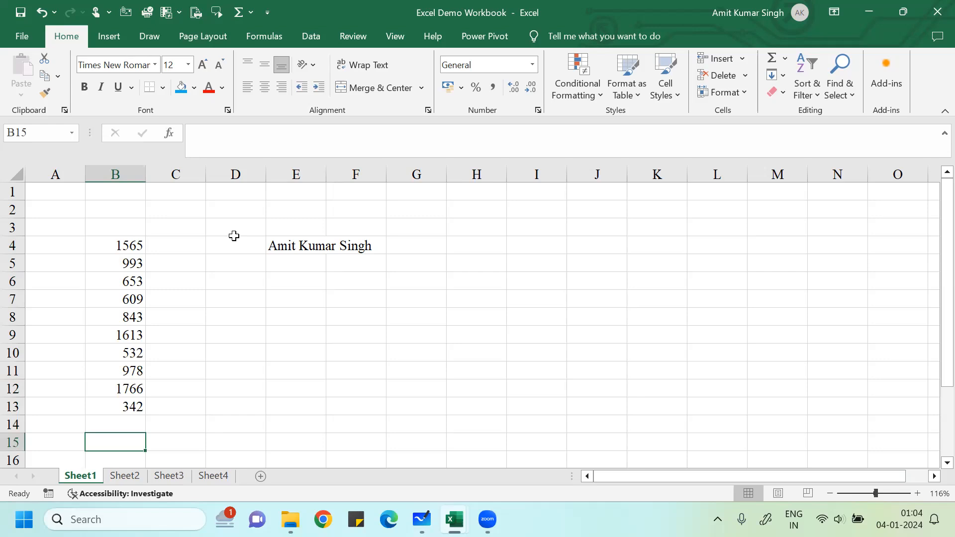
- Total the column in B15 with AutoSum, redoing it to get =SUM(B4:B14) = 9894
{"action": "left_click", "coordinate": [238, 15]}
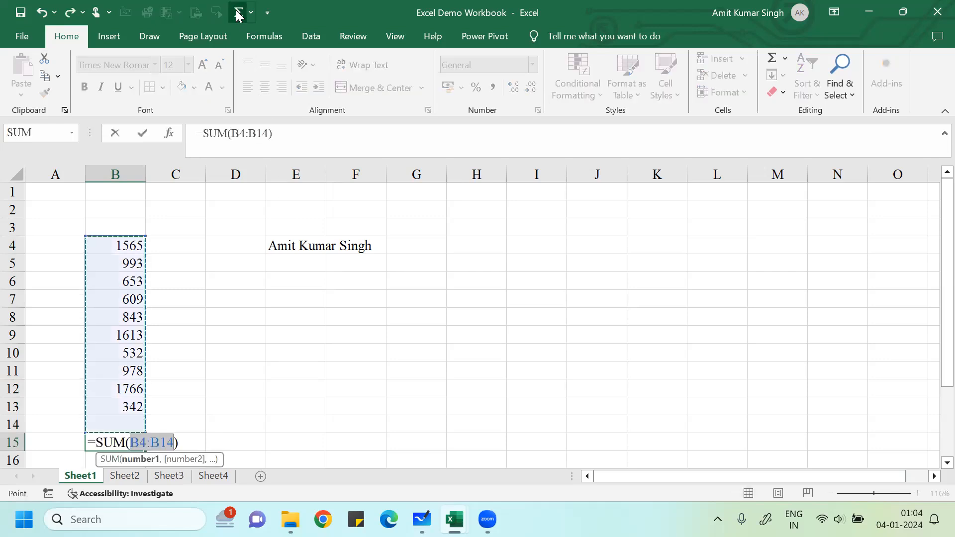
{"action": "key", "text": "Return"}
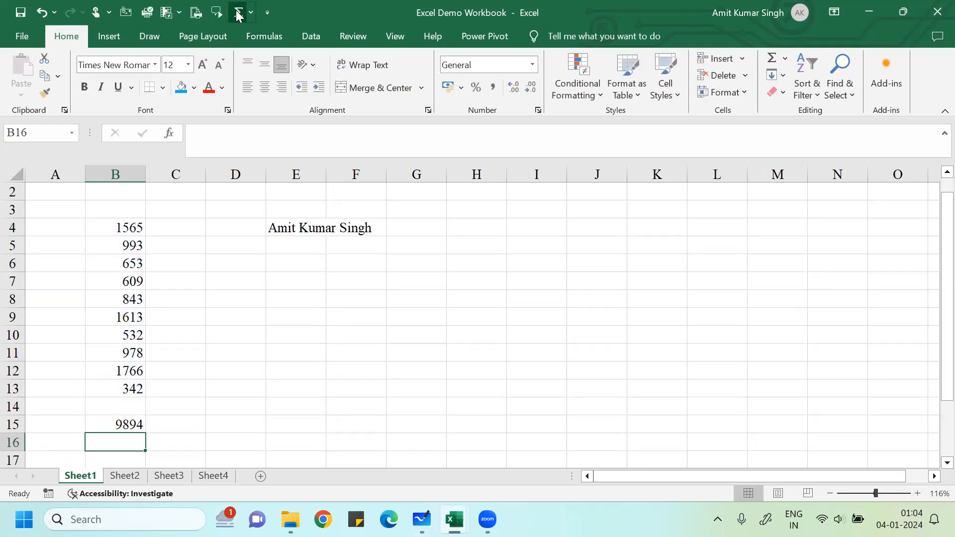
{"action": "key", "text": "Up"}
{"action": "key", "text": "Delete"}
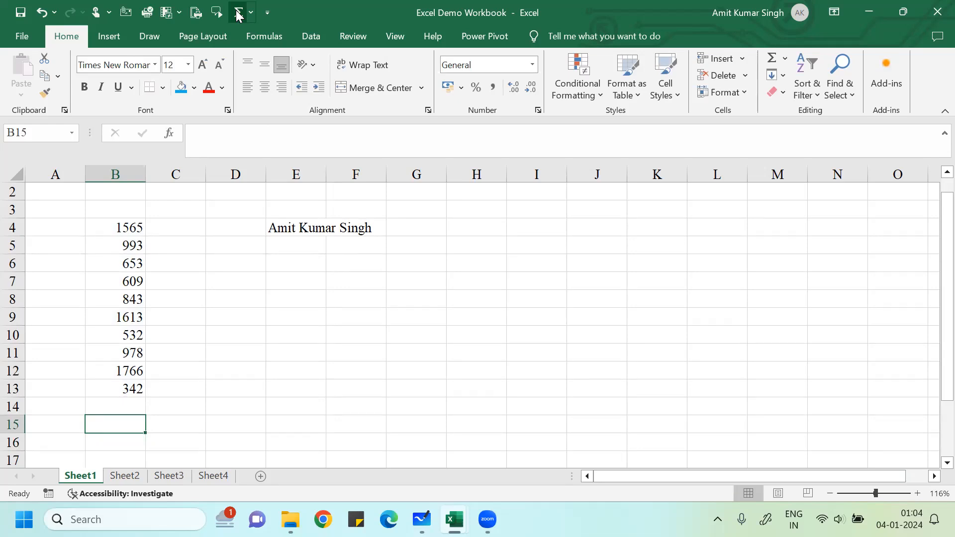
{"action": "left_click", "coordinate": [238, 15]}
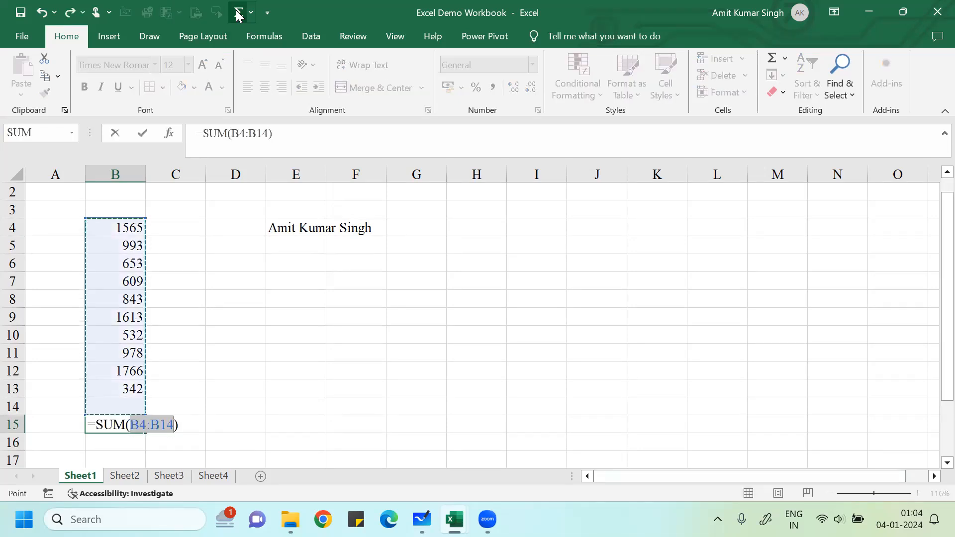
{"action": "key", "text": "Return"}
{"action": "key", "text": "Up"}
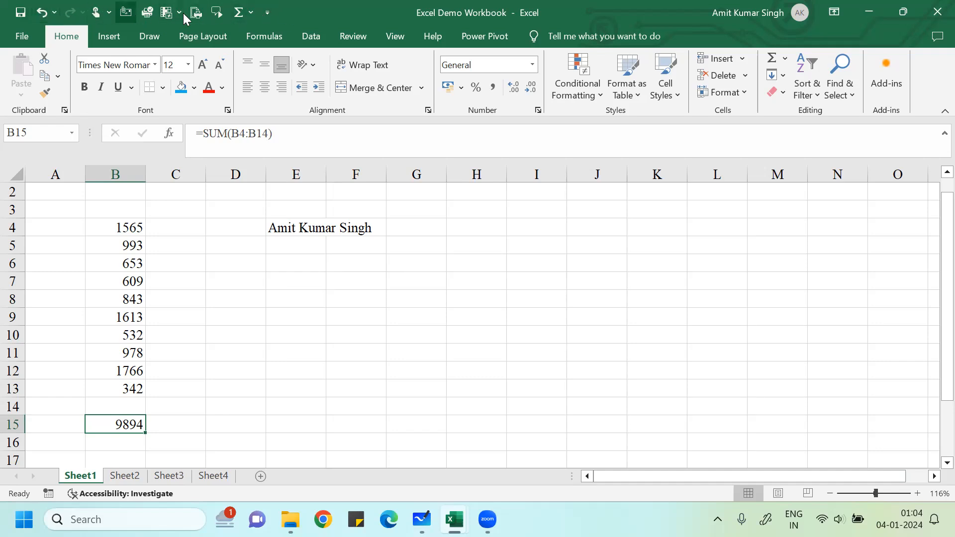
- Check the Quick Access Toolbar menu, then go to the Quick Access Toolbar page in Excel Options
{"action": "left_click", "coordinate": [264, 14]}
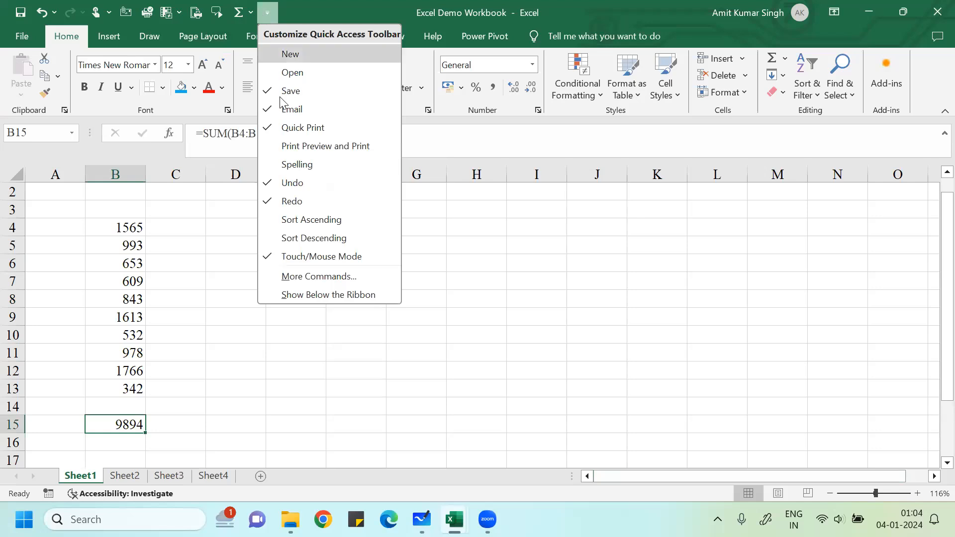
{"action": "left_click", "coordinate": [261, 298]}
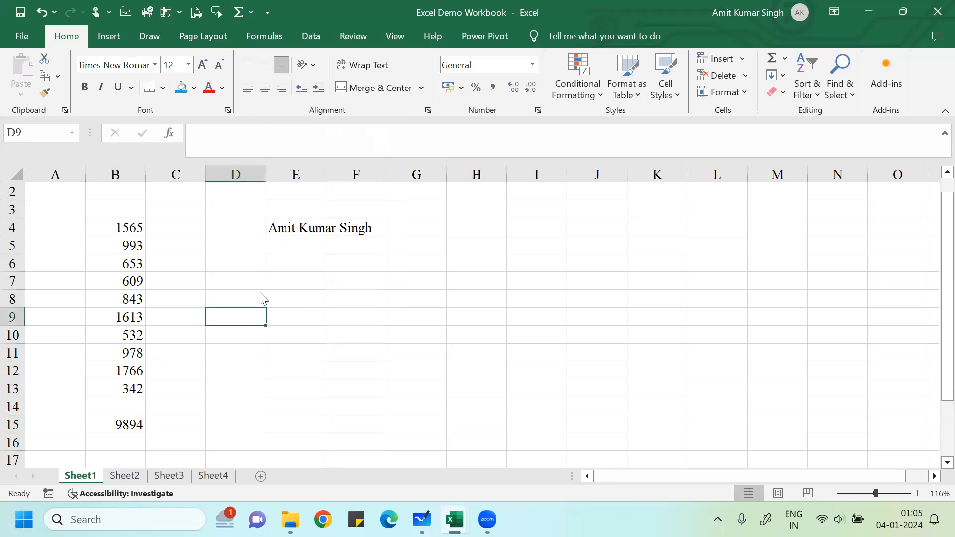
{"action": "key", "text": "alt+f"}
{"action": "key", "text": "t"}
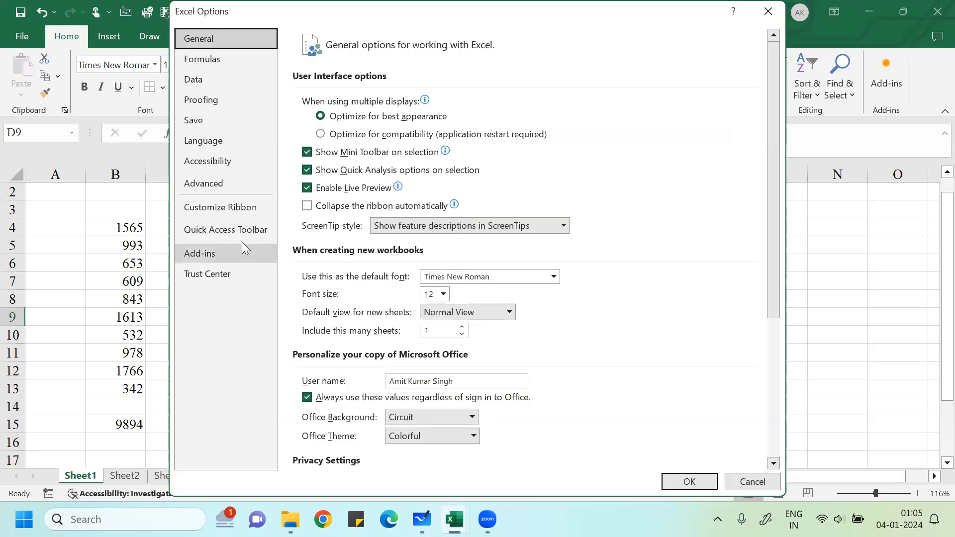
{"action": "left_click", "coordinate": [244, 230]}
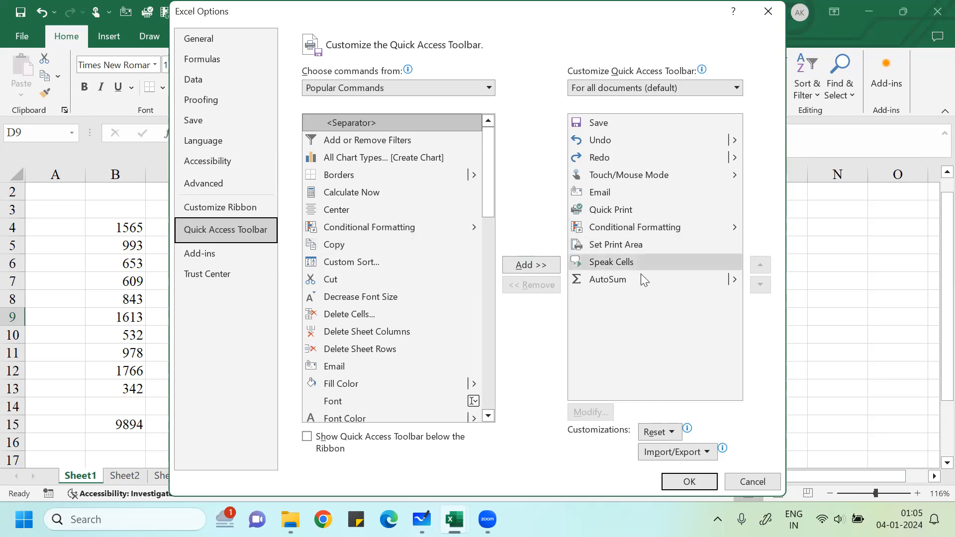
- Reset only the Quick Access Toolbar to its defaults, confirm, close Options, and select cell F12
{"action": "left_click", "coordinate": [670, 438]}
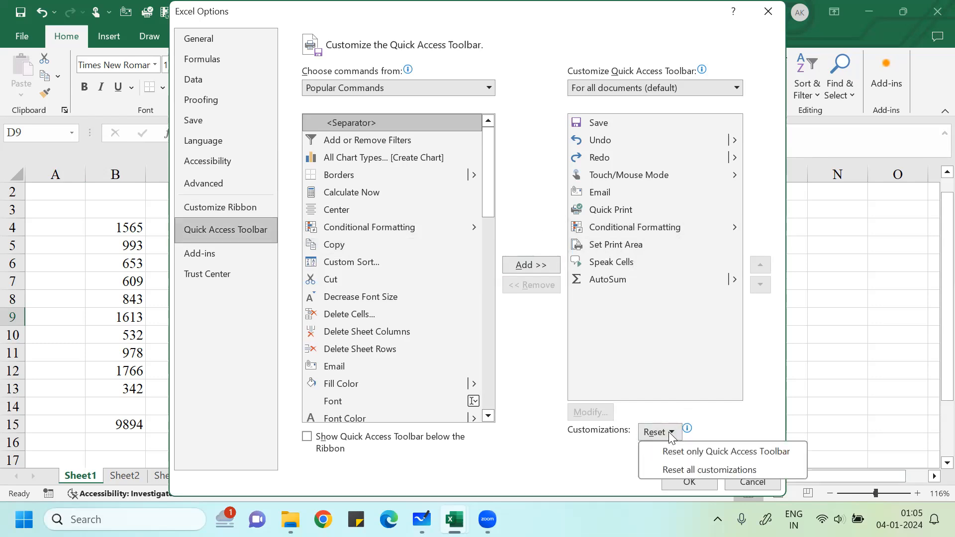
{"action": "left_click", "coordinate": [678, 447]}
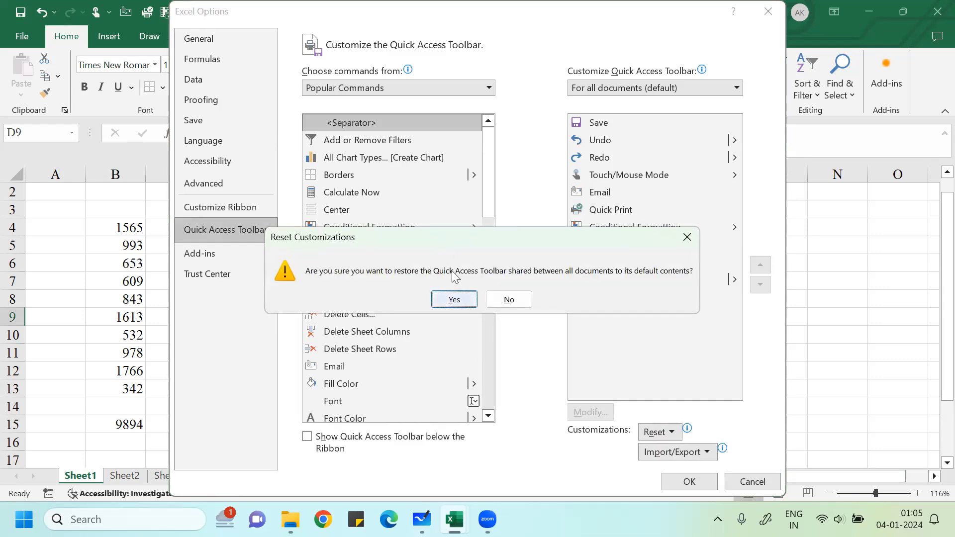
{"action": "left_click", "coordinate": [454, 299]}
{"action": "left_click", "coordinate": [714, 481]}
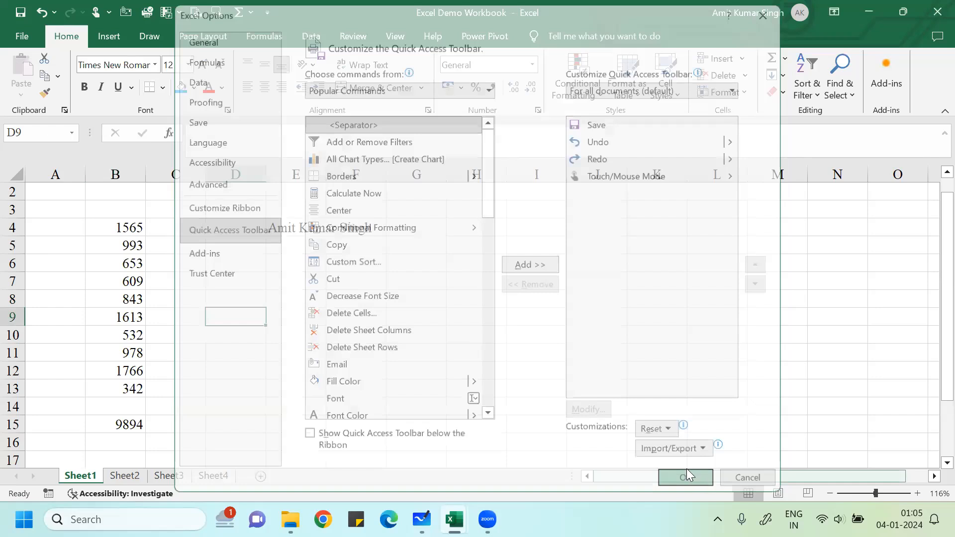
{"action": "left_click", "coordinate": [398, 454]}
{"action": "left_click", "coordinate": [350, 378]}
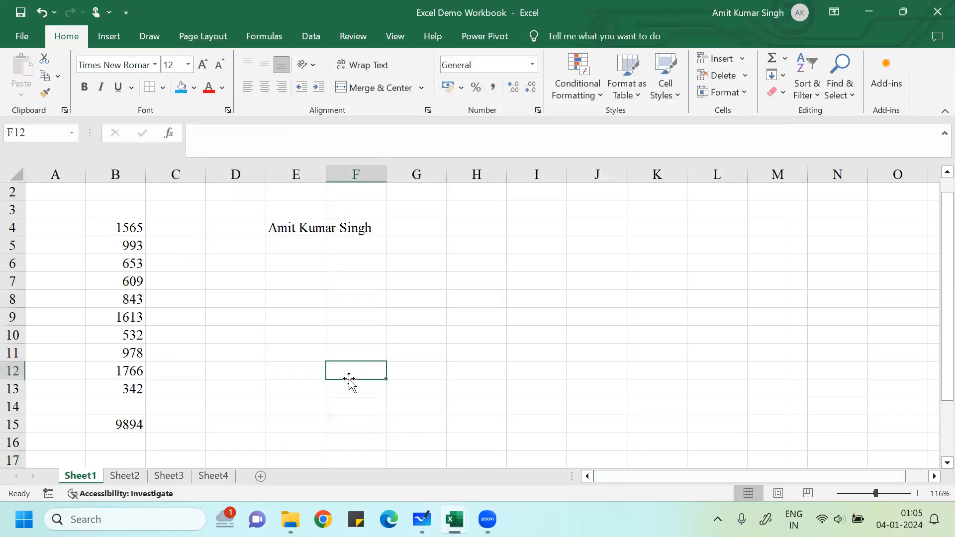